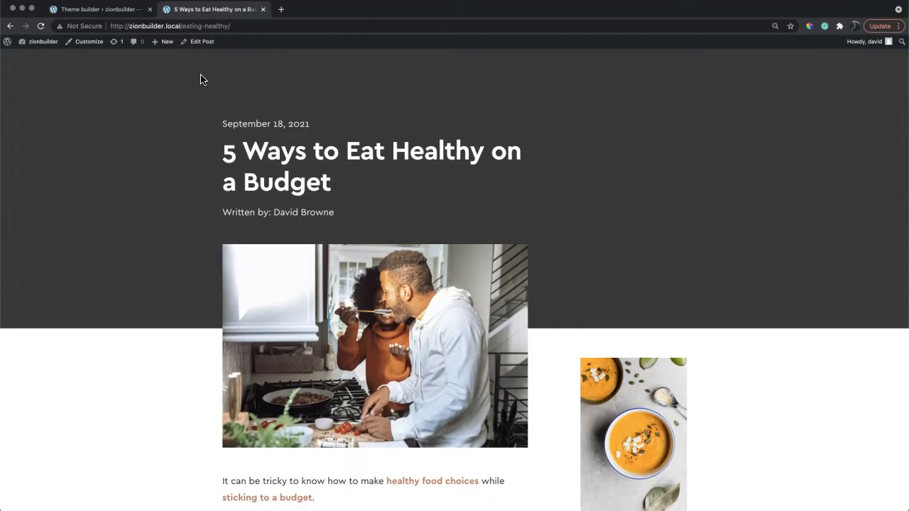
Open the Single Post Template Body for editing from the Theme Builder, using the server version of its data
click(122, 20)
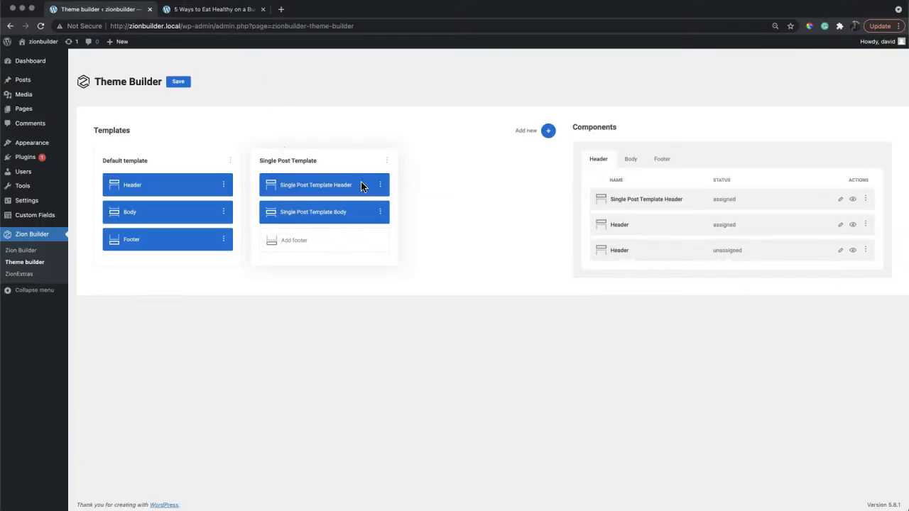
click(379, 210)
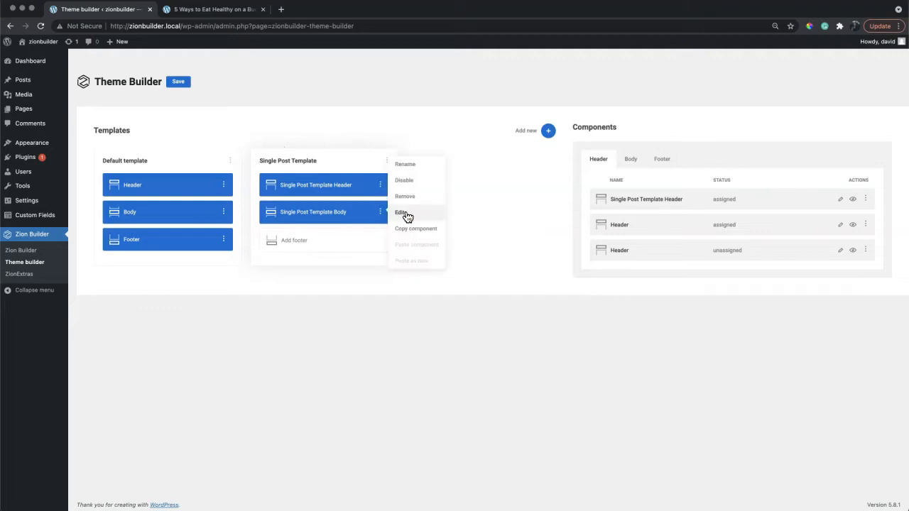
click(406, 215)
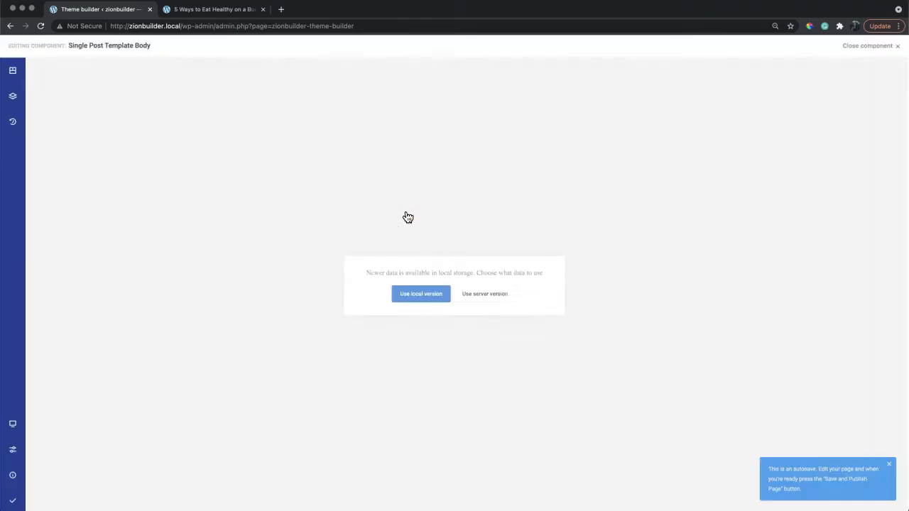
click(475, 294)
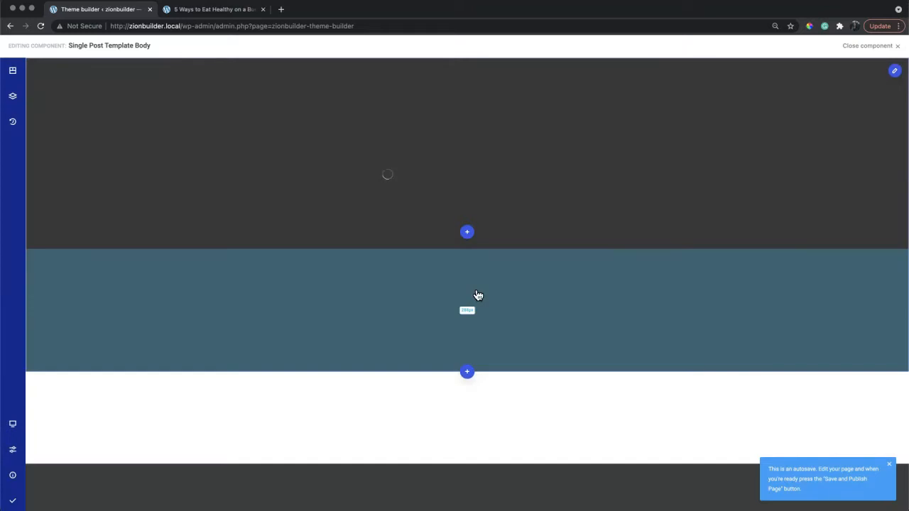
click(888, 469)
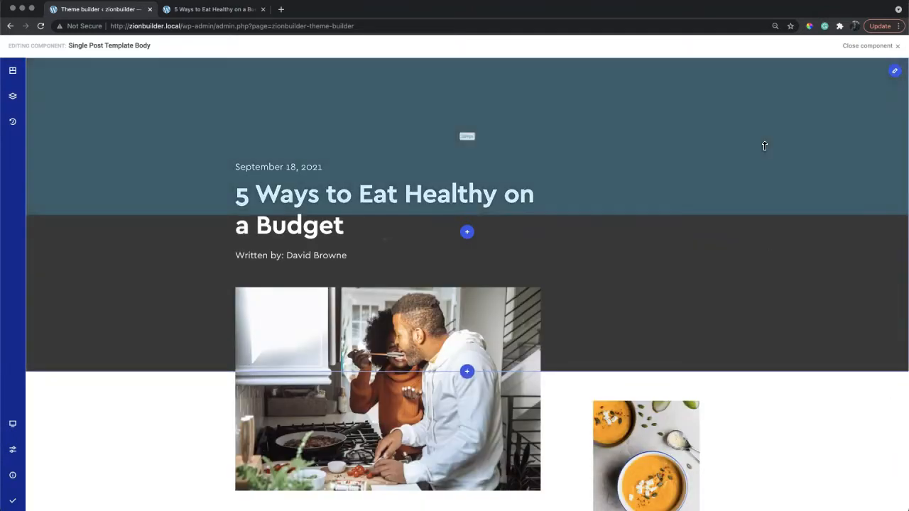
Insert a Table of Contents element after the social share buttons in the sidebar column and open its options
scroll(765, 145, down, 3)
scroll(764, 146, down, 8)
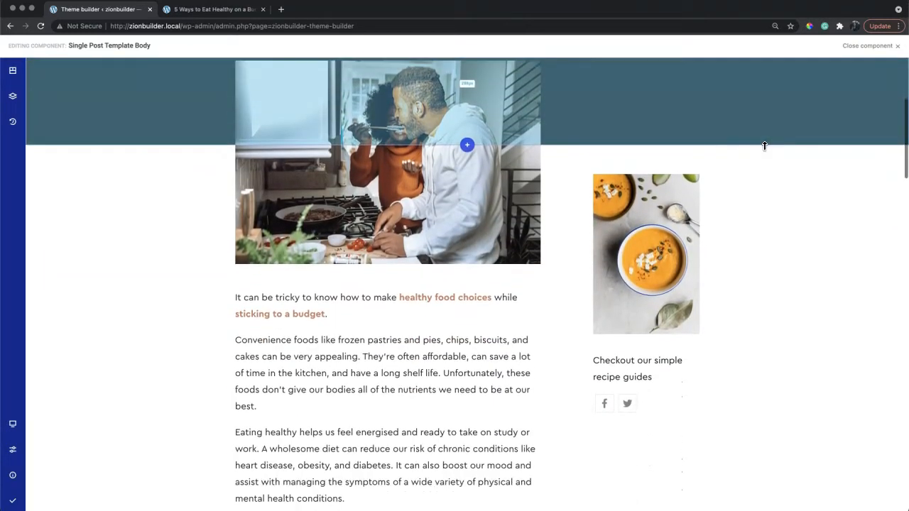
scroll(764, 145, down, 1)
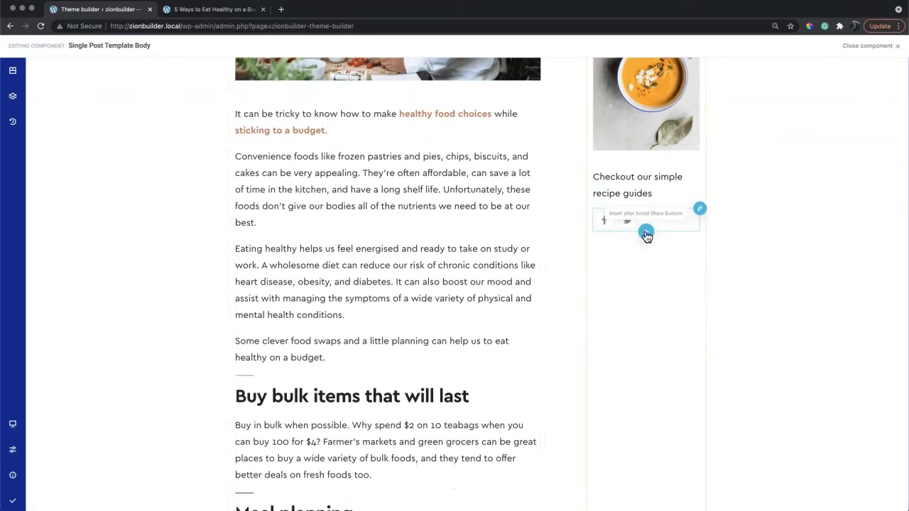
click(646, 233)
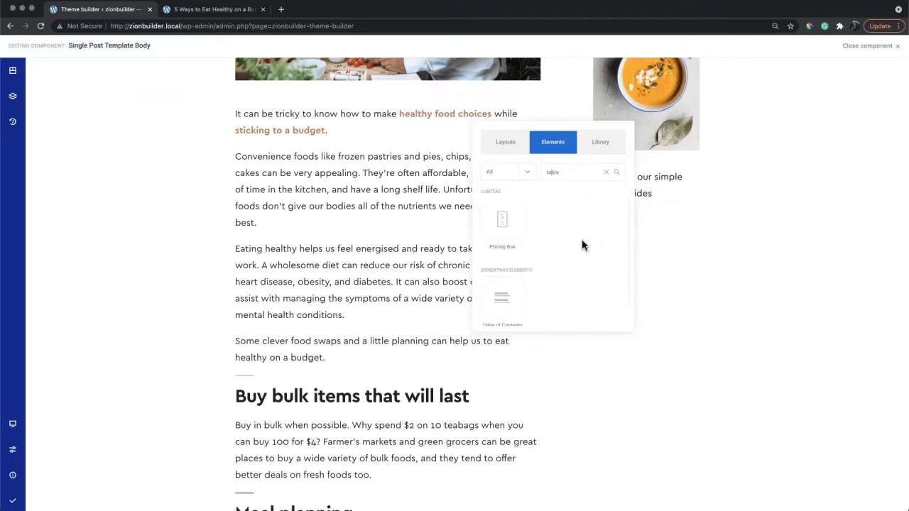
scroll(501, 291, down, 1)
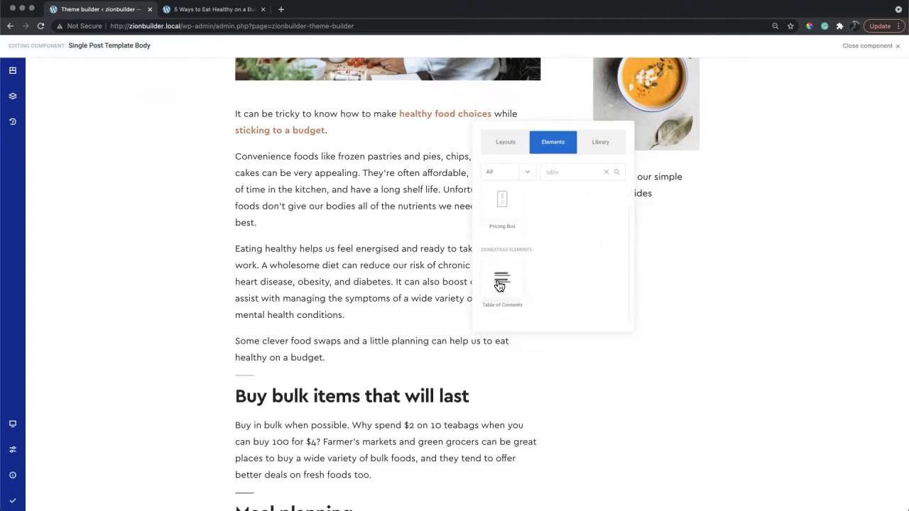
click(500, 284)
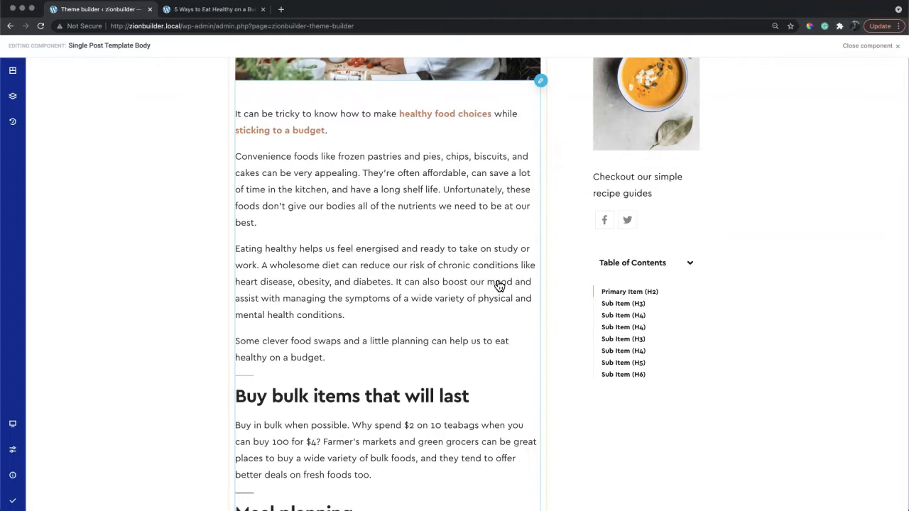
click(661, 274)
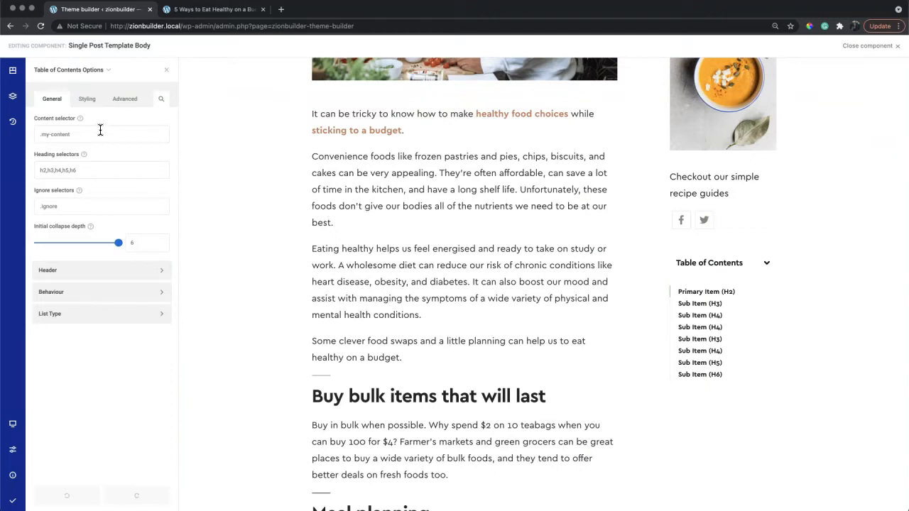
Add the CSS class article-content to the wrapper of the column that holds the article text
scroll(371, 126, up, 5)
scroll(534, 177, down, 2)
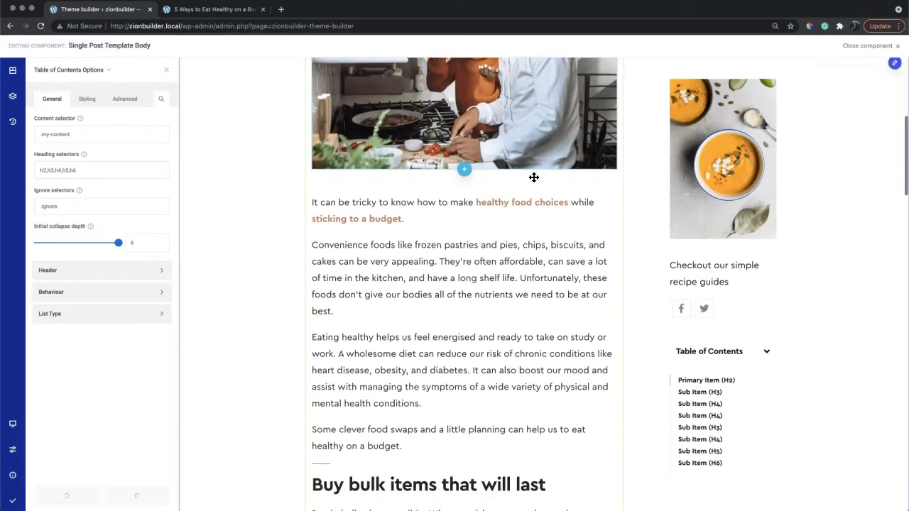
click(621, 185)
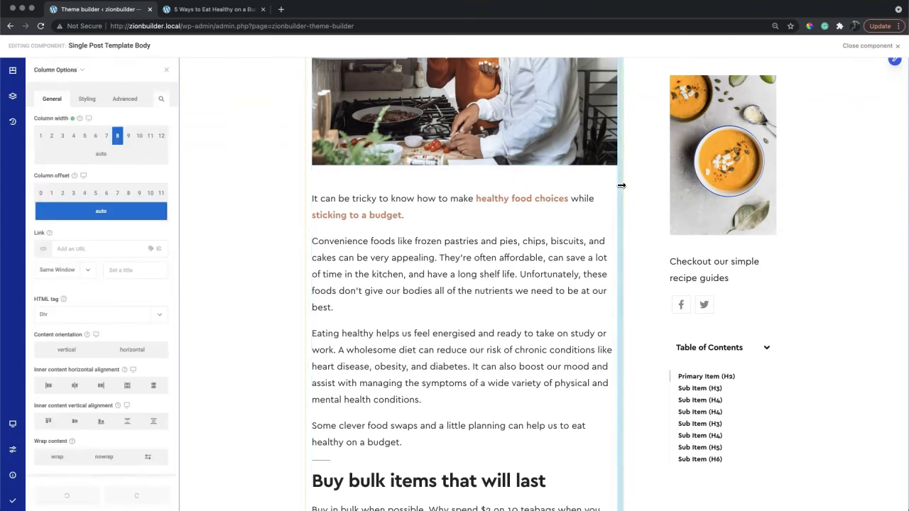
click(88, 101)
click(89, 127)
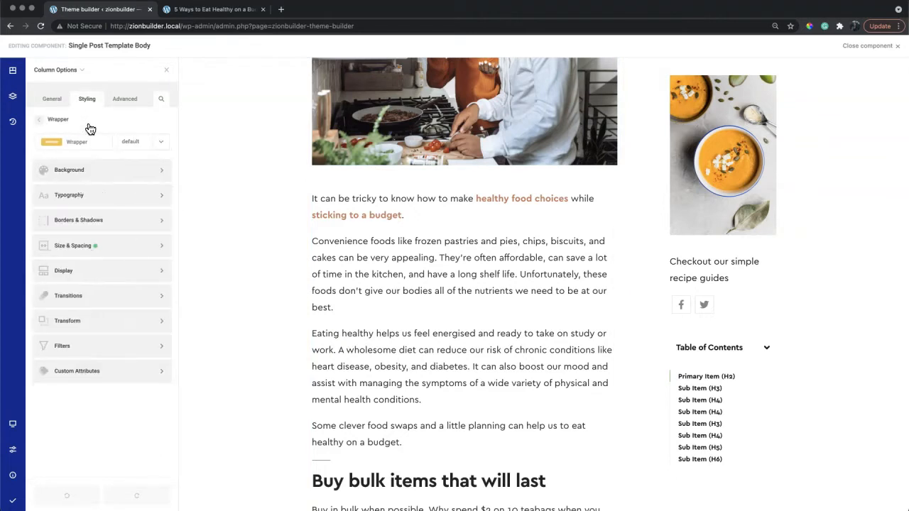
click(83, 142)
text(an)
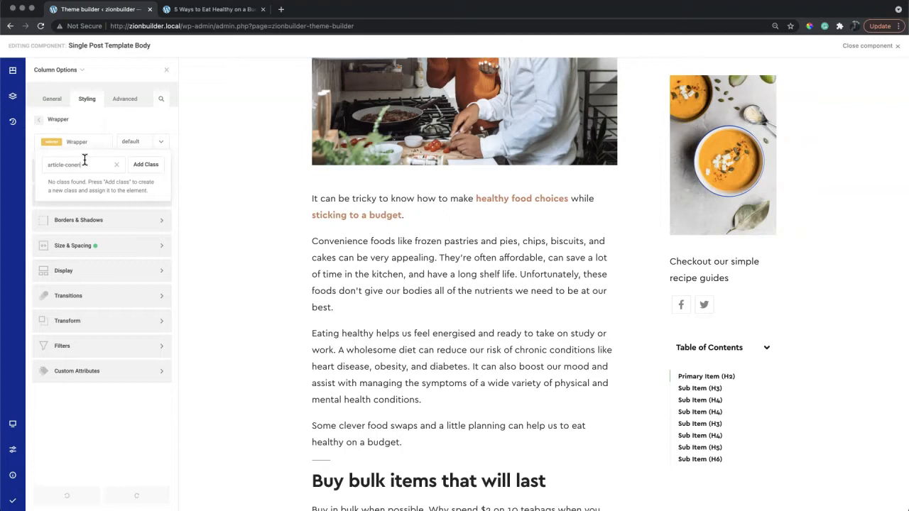
key(Return)
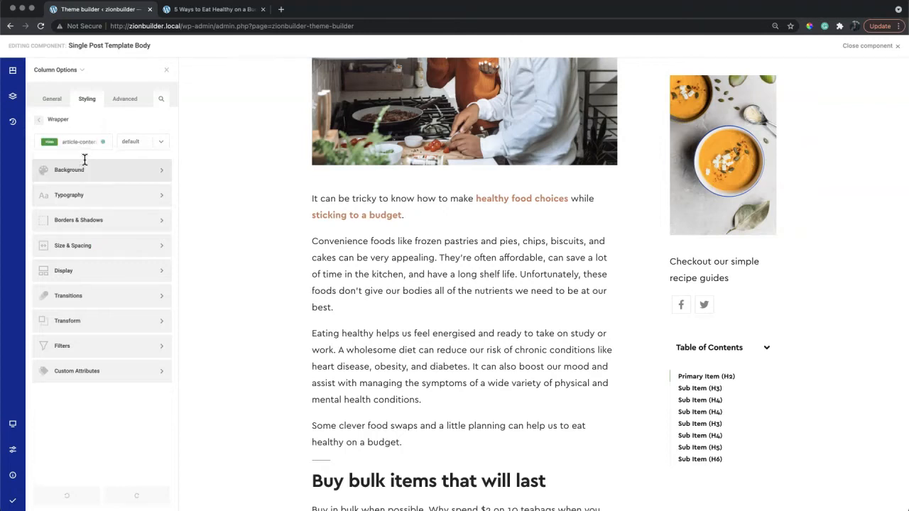
Set the Table of Contents element's content selector to .article-content and save the template
scroll(519, 345, down, 1)
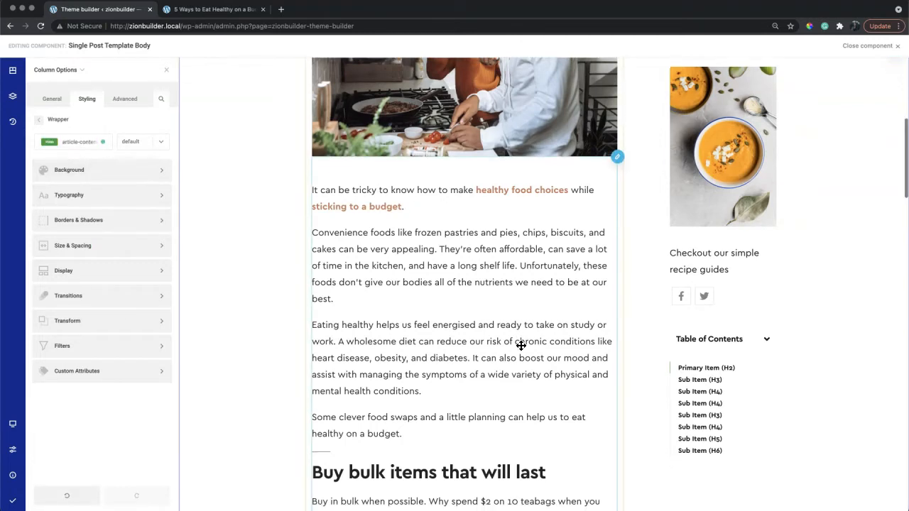
click(733, 355)
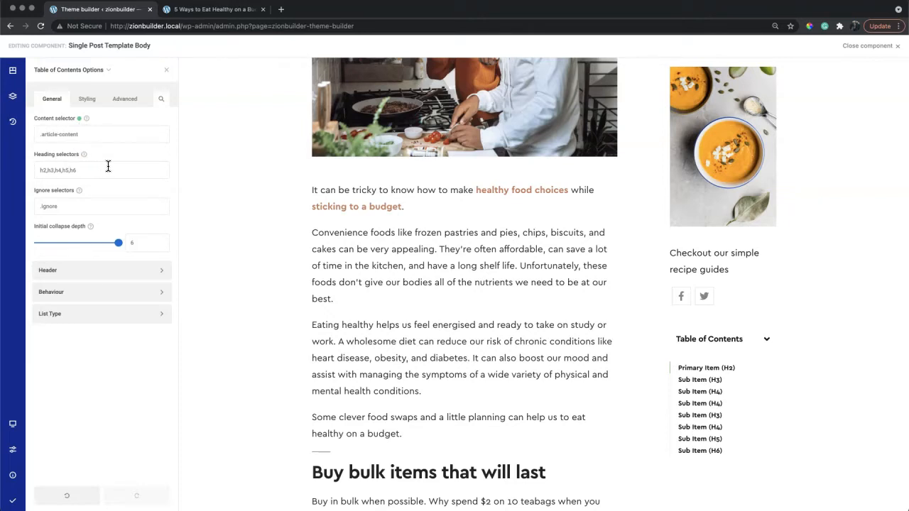
scroll(207, 168, up, 5)
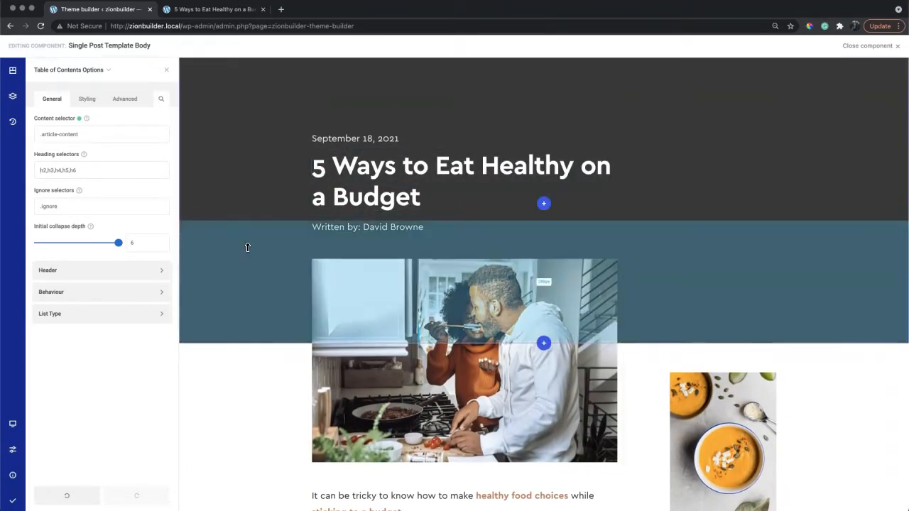
scroll(248, 247, down, 5)
scroll(436, 276, down, 3)
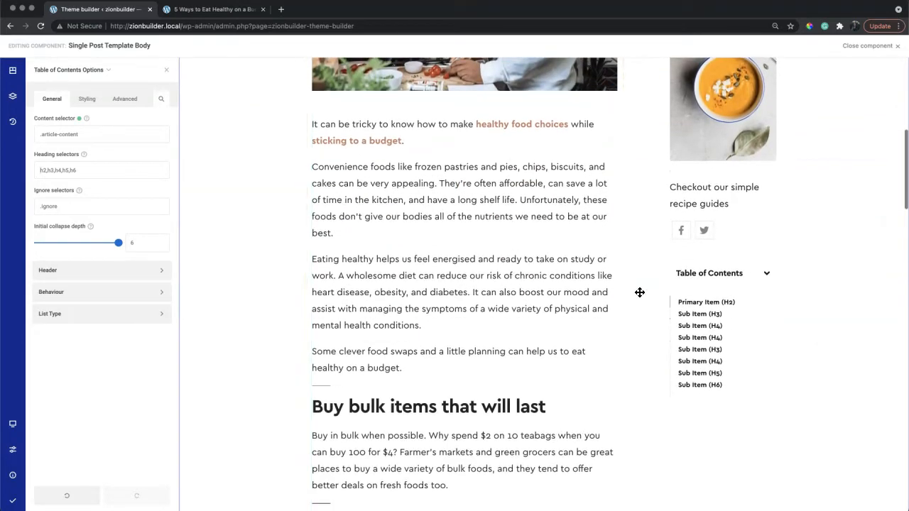
click(14, 501)
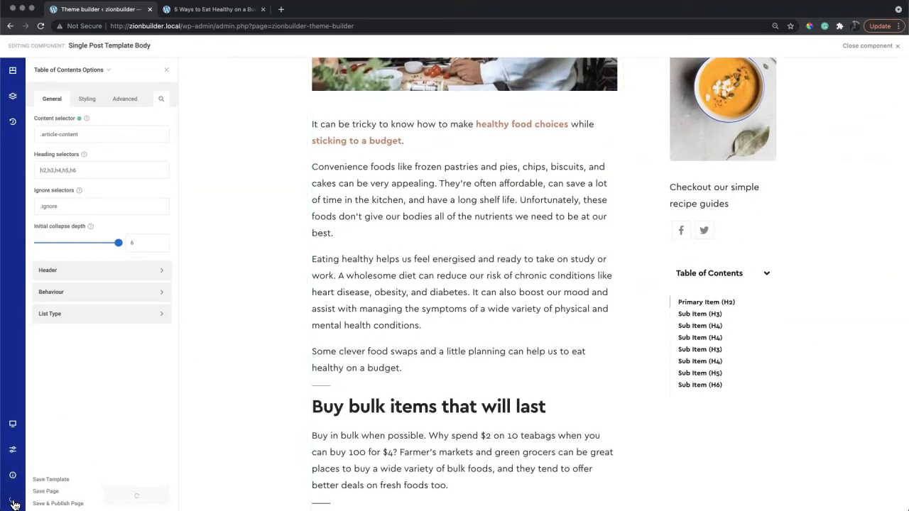
Examine the table of contents on the live post and test its "Buy bulk items that will last" and "Meal time tips" links
click(218, 14)
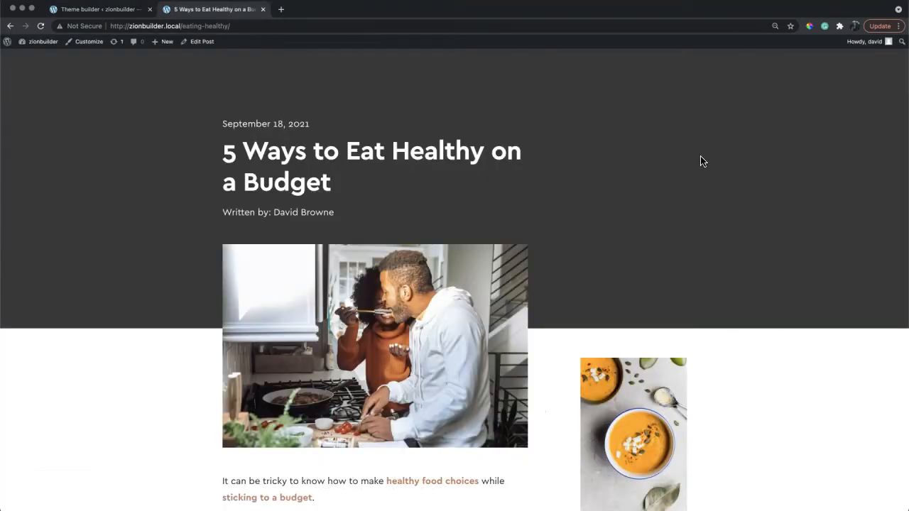
scroll(784, 145, down, 4)
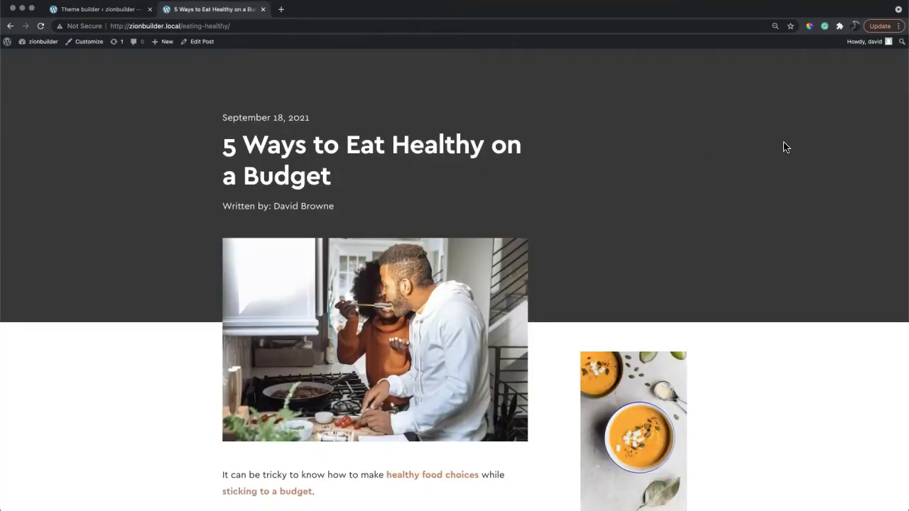
scroll(784, 147, down, 3)
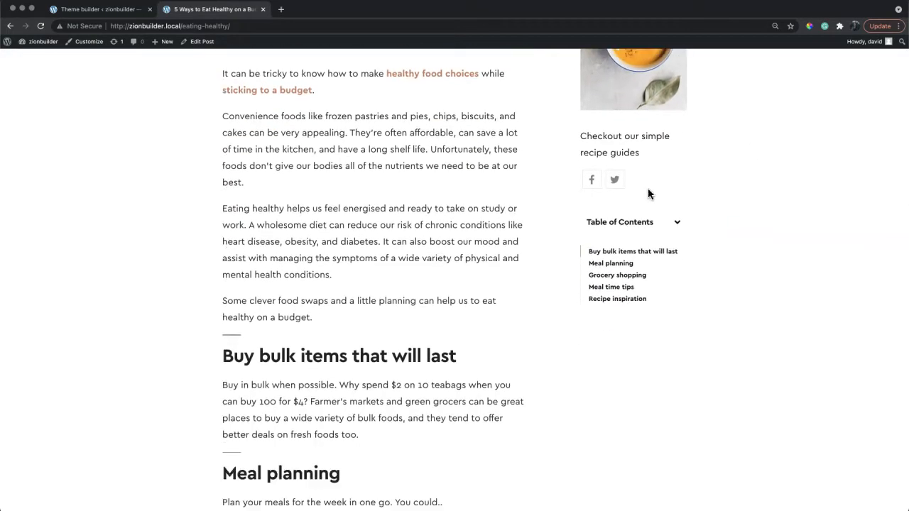
scroll(426, 288, down, 1)
scroll(452, 283, down, 1)
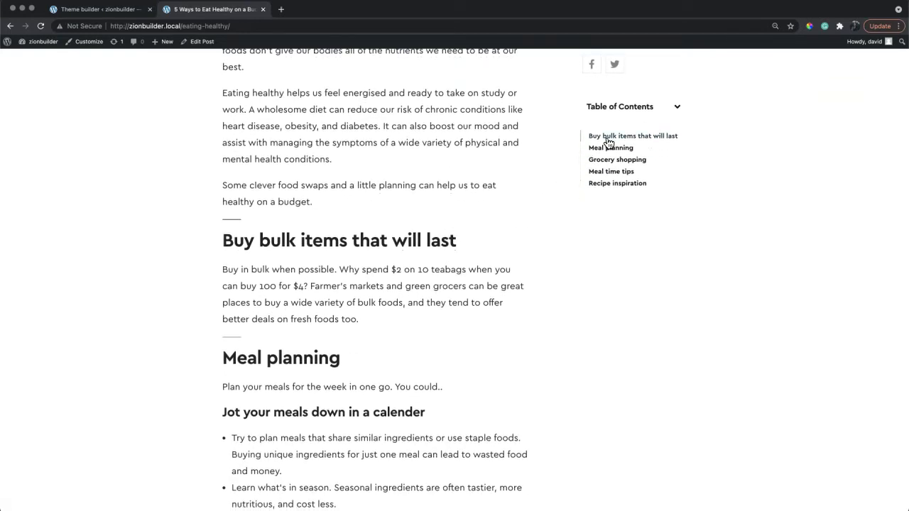
click(607, 139)
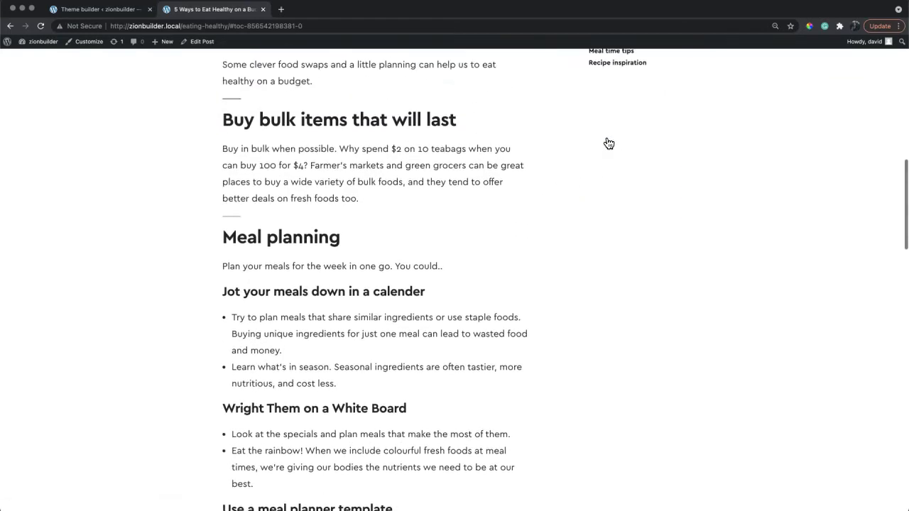
click(611, 145)
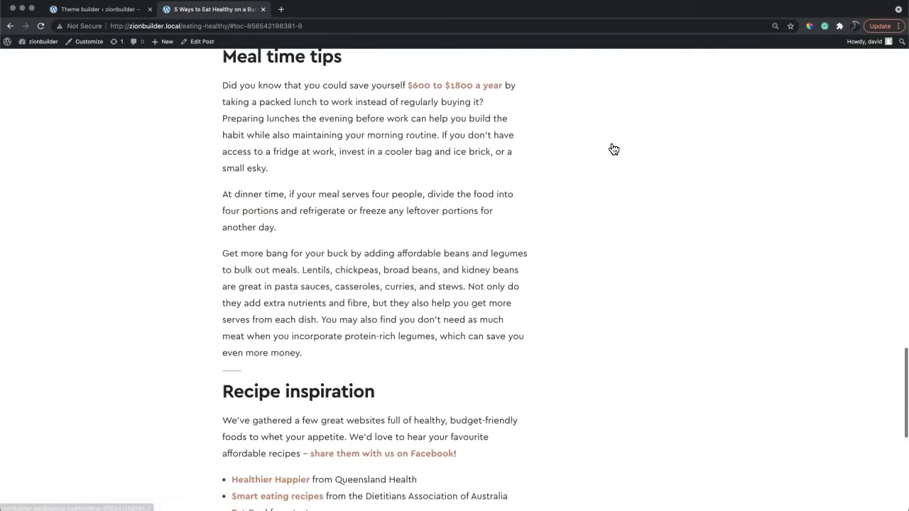
scroll(635, 258, up, 5)
scroll(754, 254, up, 8)
scroll(754, 257, up, 3)
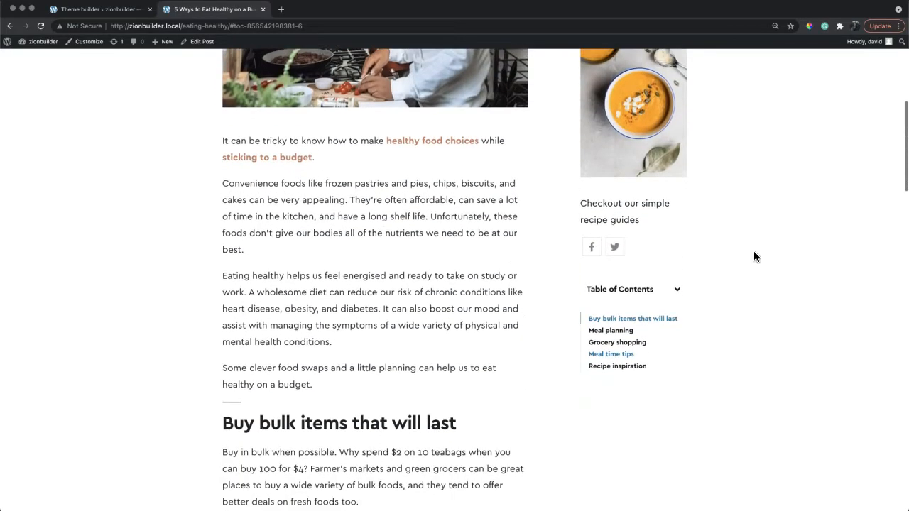
Return to the template editor and turn off the header display of the Table of Contents element
click(123, 10)
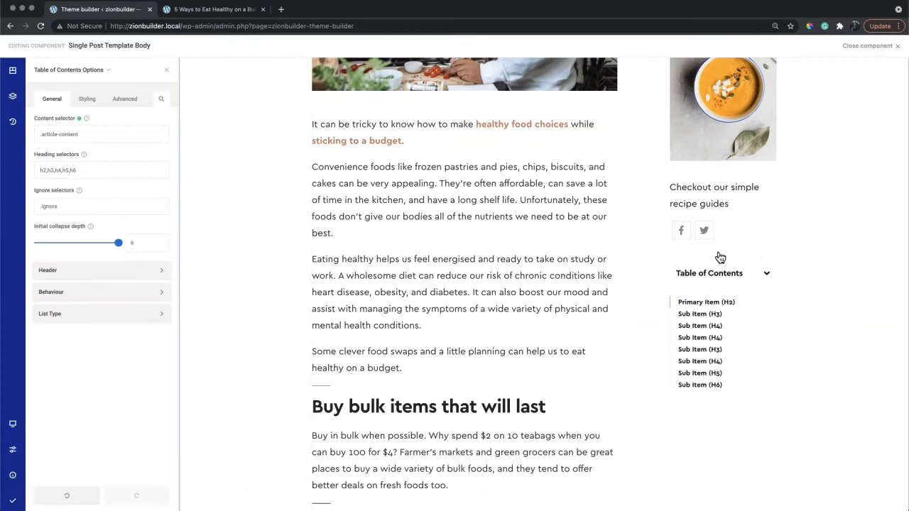
click(142, 272)
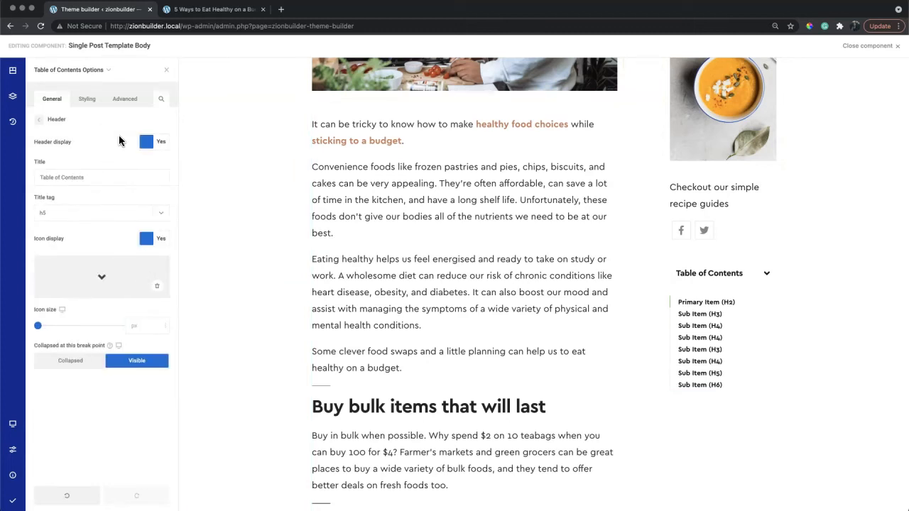
click(150, 146)
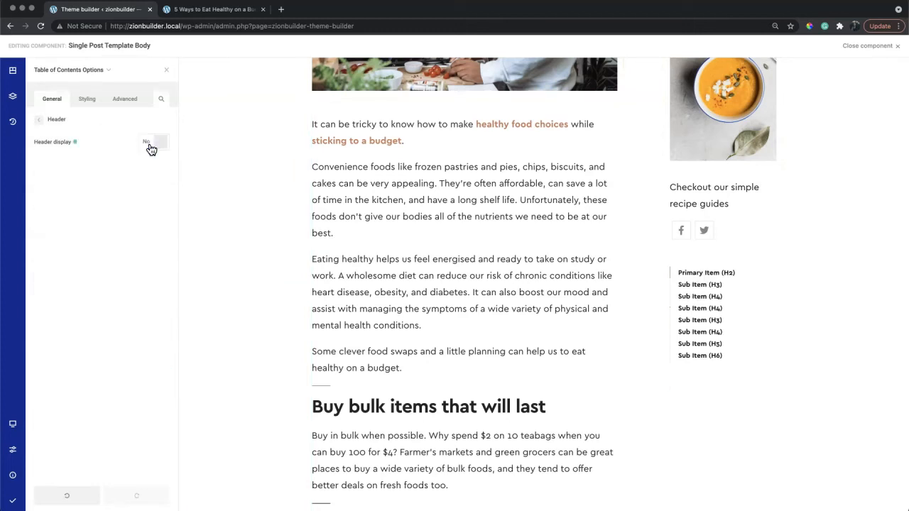
click(40, 121)
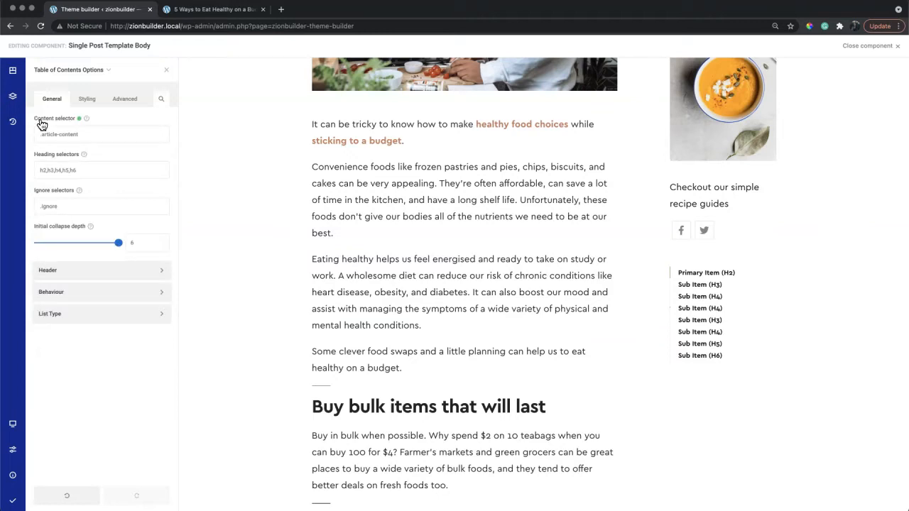
Set the position of the Table of Contents wrapper to sticky in its display styling
click(87, 99)
click(92, 126)
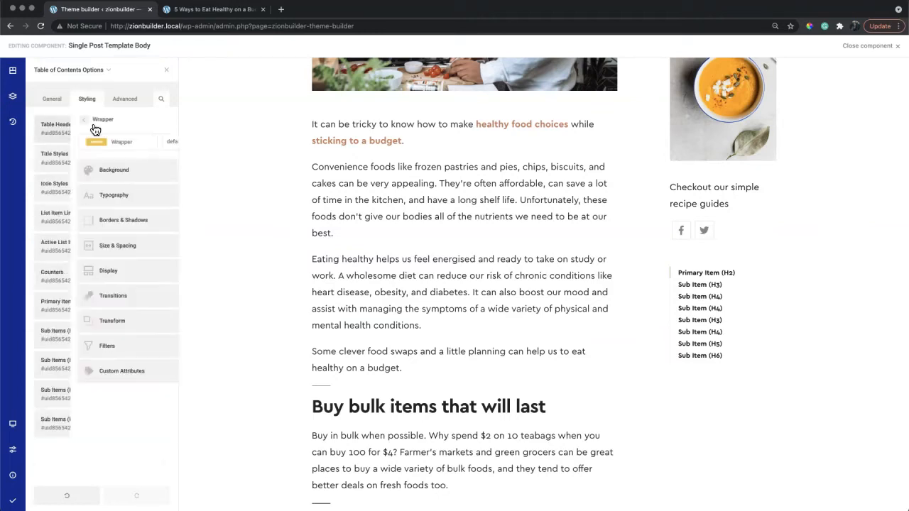
click(110, 277)
click(93, 392)
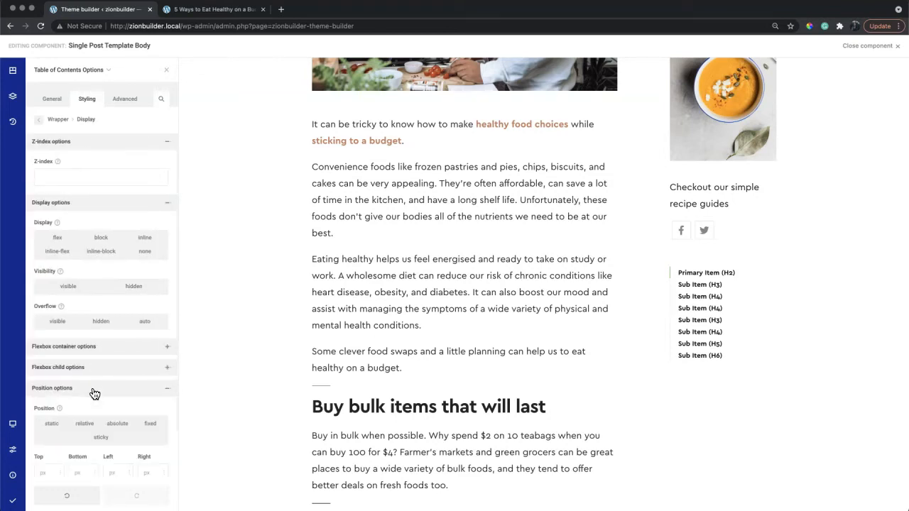
click(101, 439)
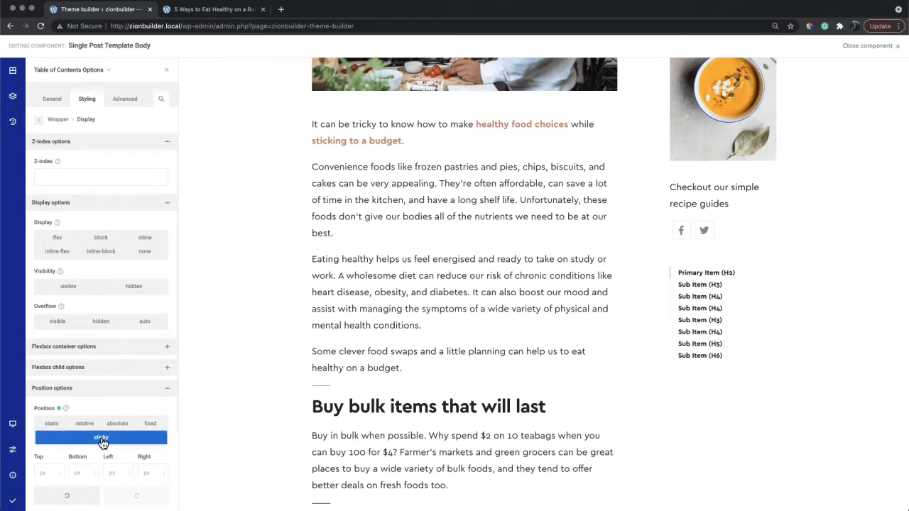
Set the top offset of the sticky Table of Contents wrapper to 90px in its position options
scroll(805, 184, down, 3)
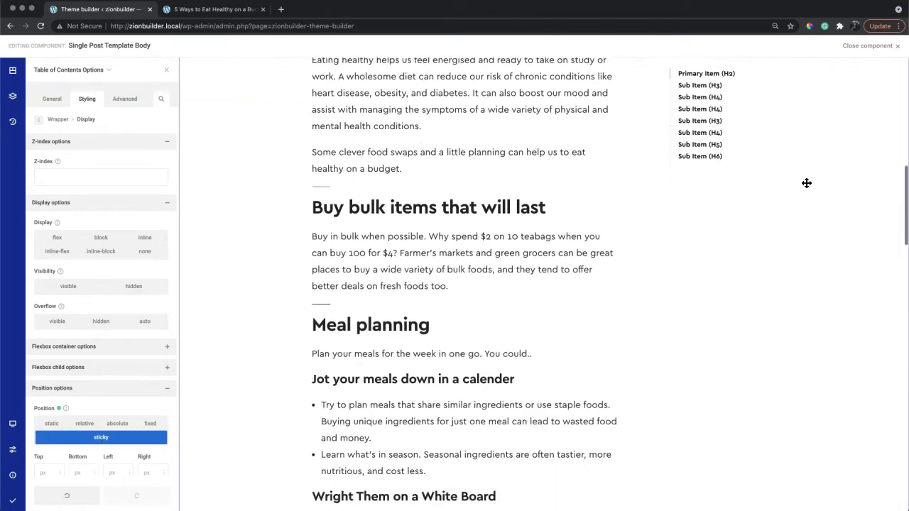
scroll(806, 183, down, 2)
scroll(806, 183, up, 4)
scroll(807, 184, up, 3)
scroll(134, 293, down, 1)
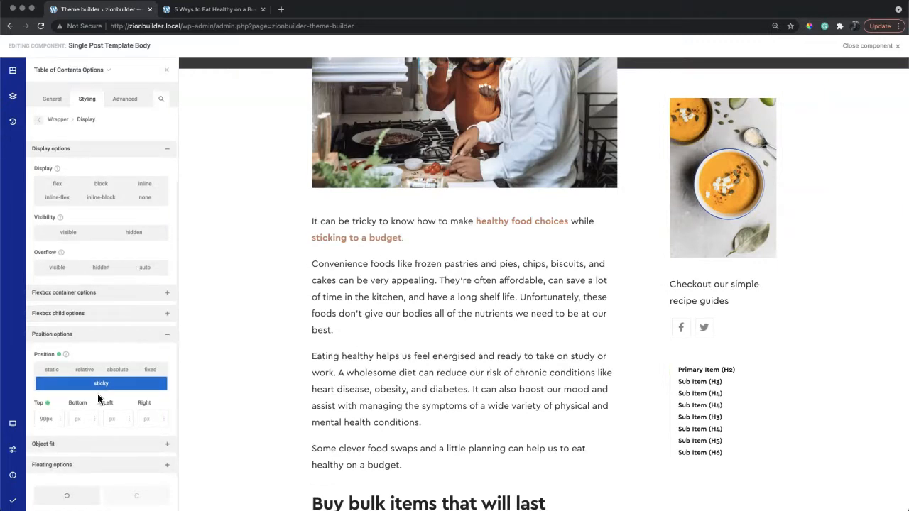
Check how the sticky table of contents follows the article in the template preview, and save the template
scroll(841, 171, down, 4)
scroll(841, 170, down, 10)
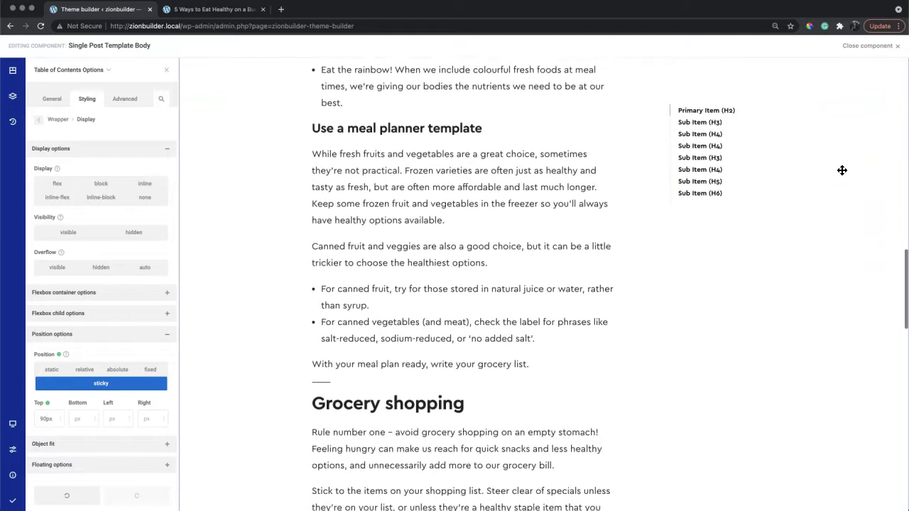
scroll(814, 203, up, 4)
scroll(813, 203, up, 1)
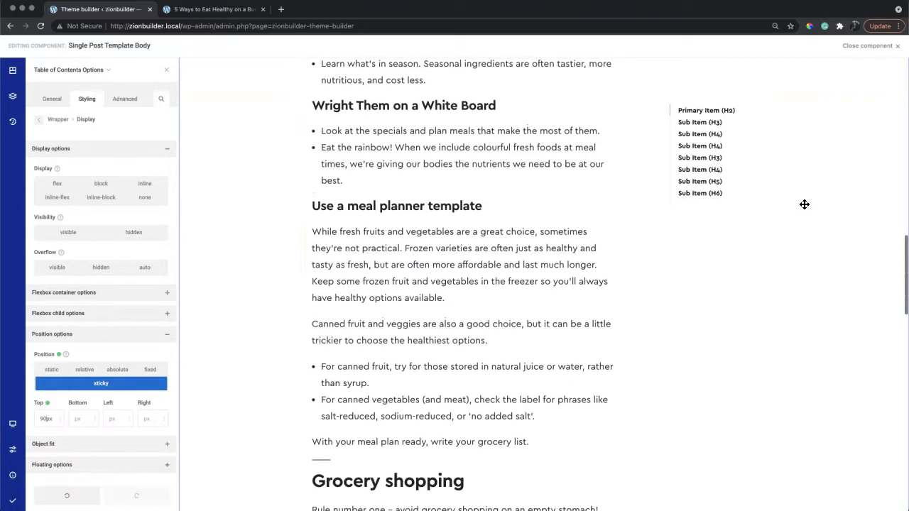
click(41, 122)
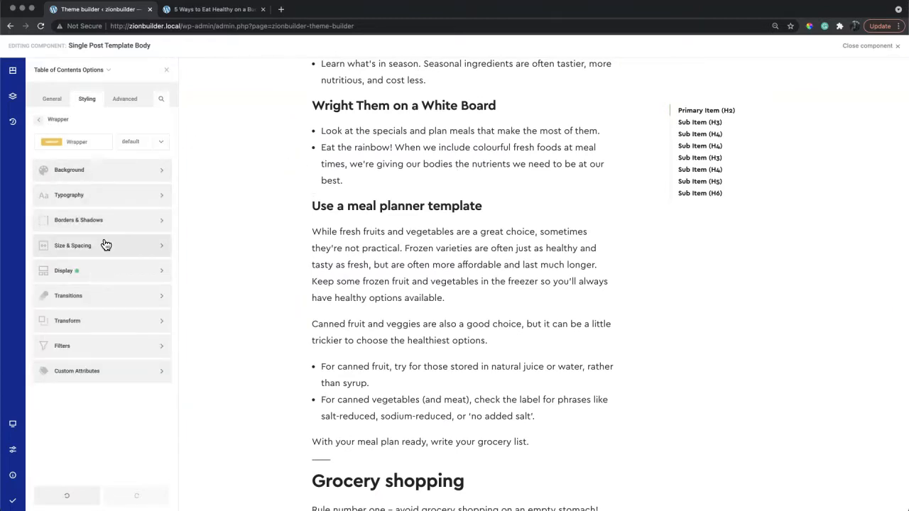
click(12, 500)
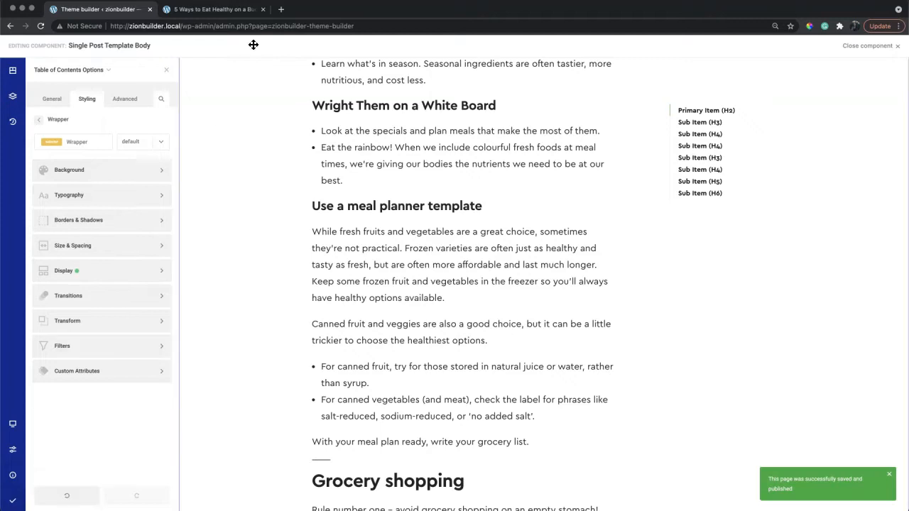
Examine the sticky behaviour of the table of contents along the article on the live post
click(235, 11)
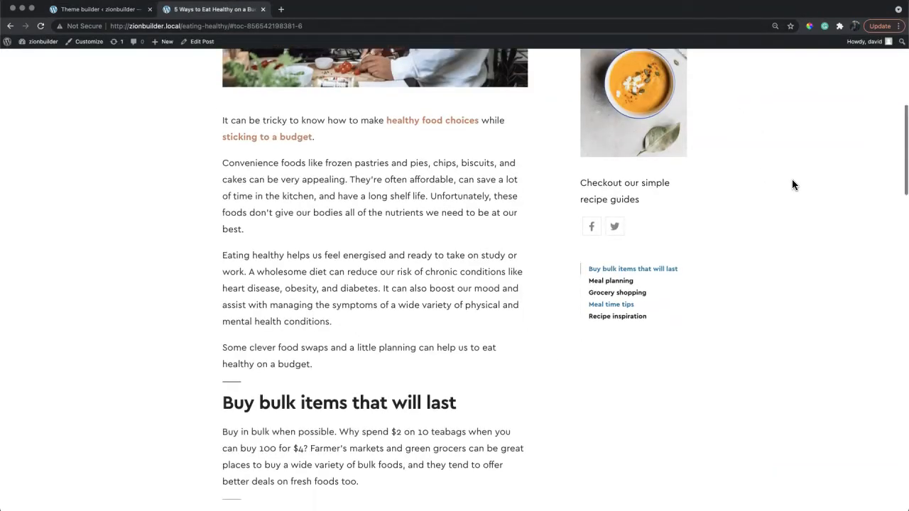
scroll(792, 184, down, 6)
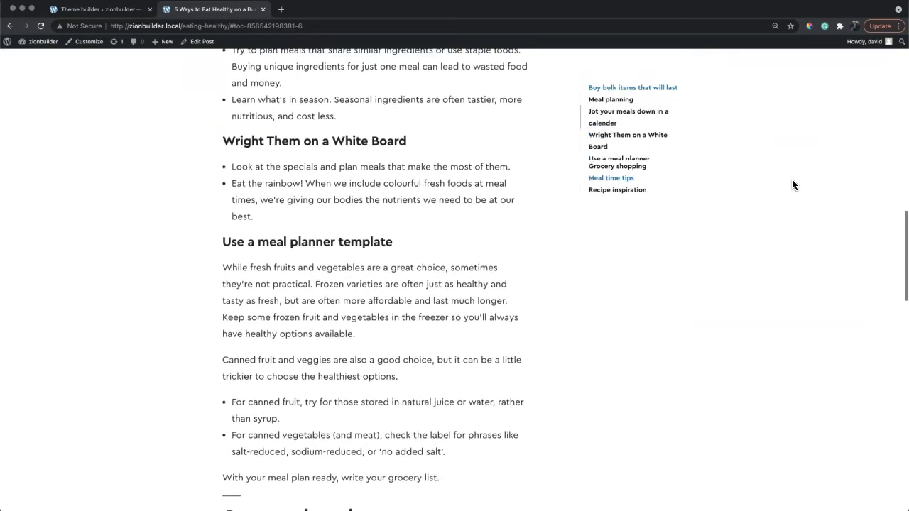
scroll(791, 185, down, 3)
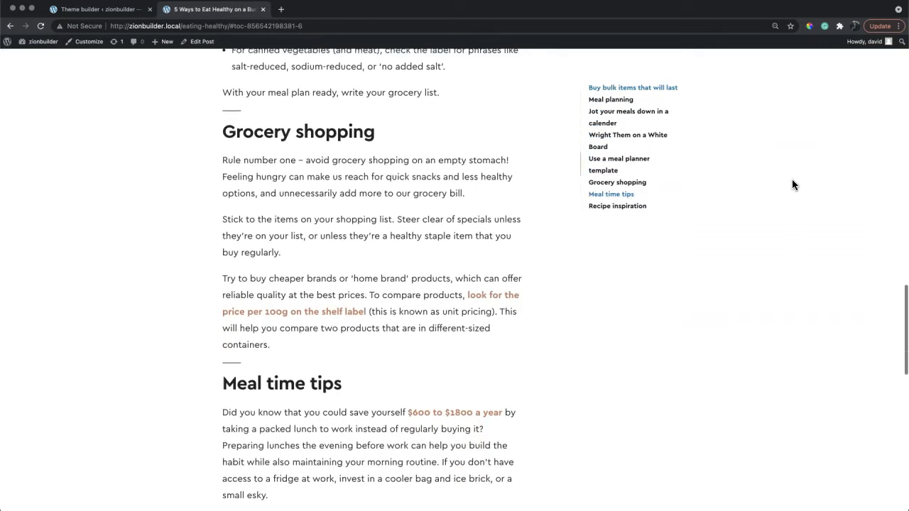
scroll(792, 183, up, 3)
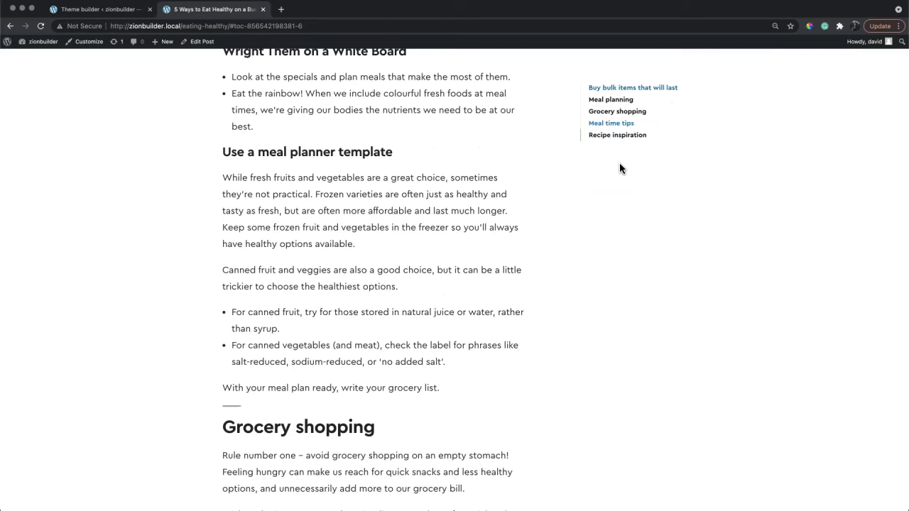
scroll(734, 157, up, 10)
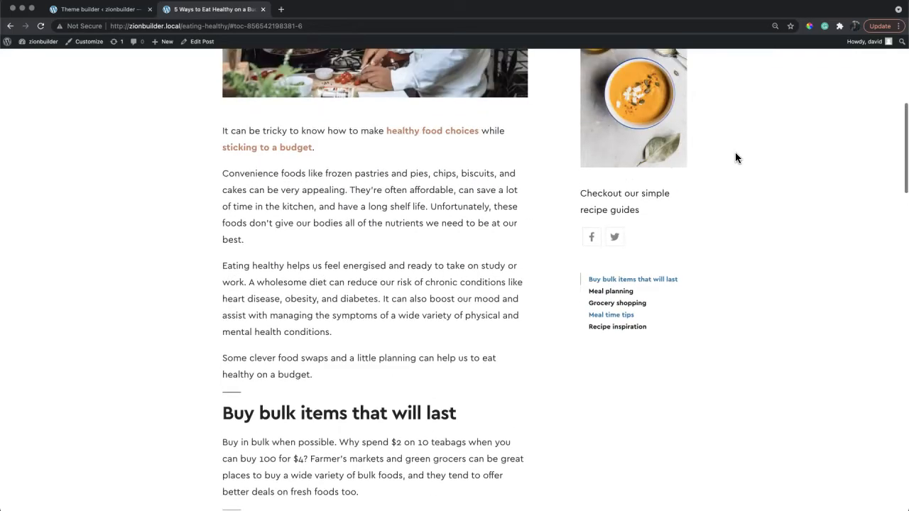
Return to the template editor and style the List Item Links typography with font weight 300 and font color #111
click(119, 9)
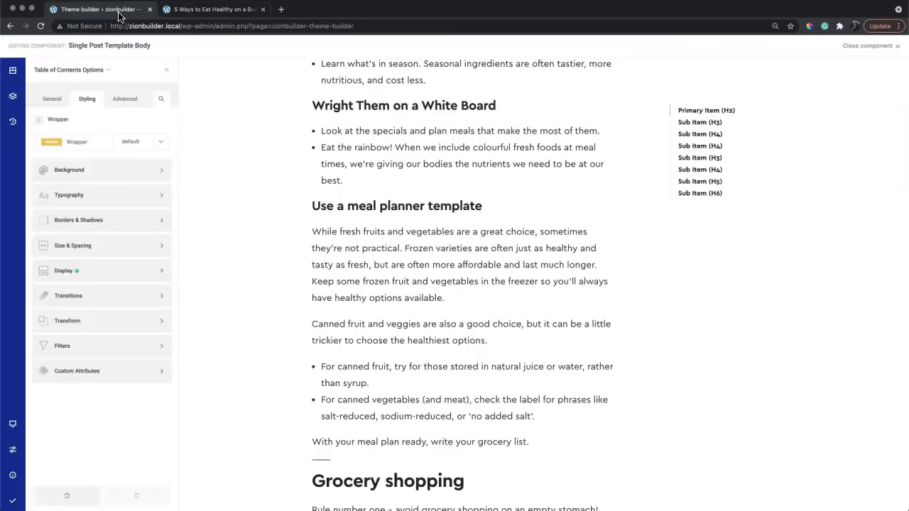
click(38, 120)
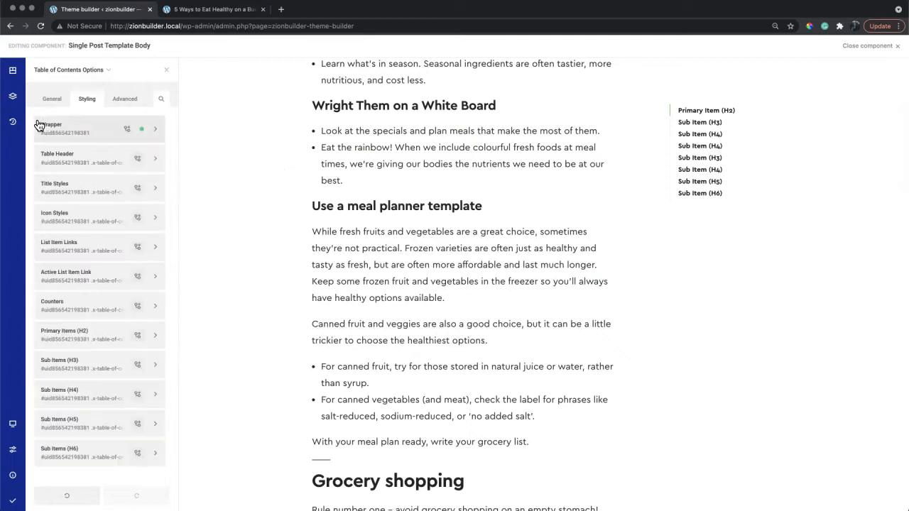
click(98, 249)
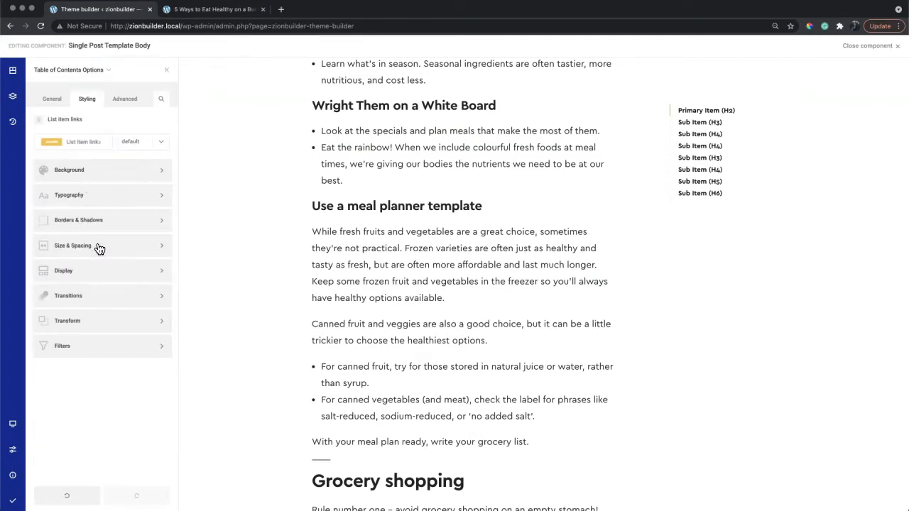
click(113, 205)
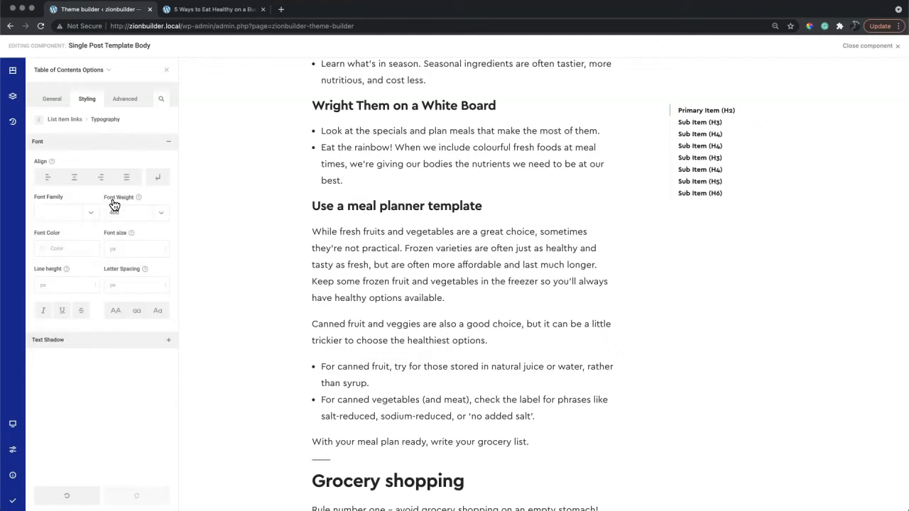
click(125, 210)
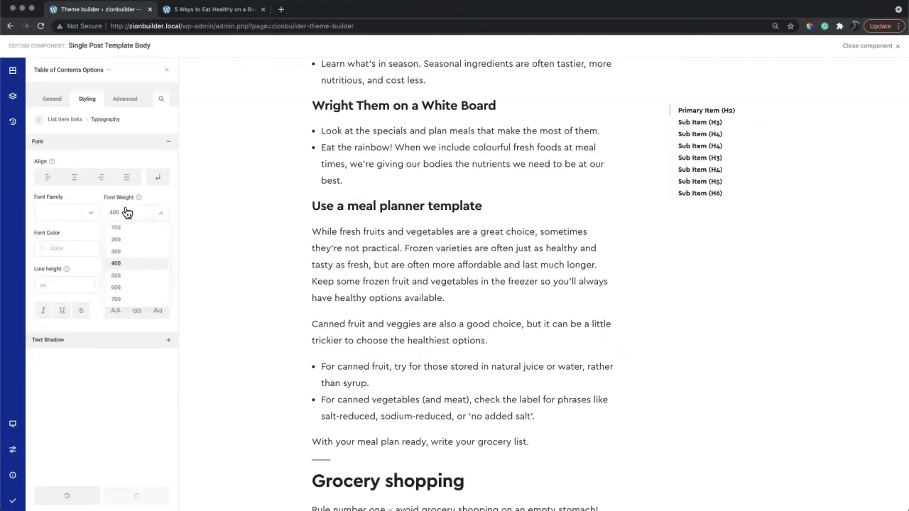
click(132, 251)
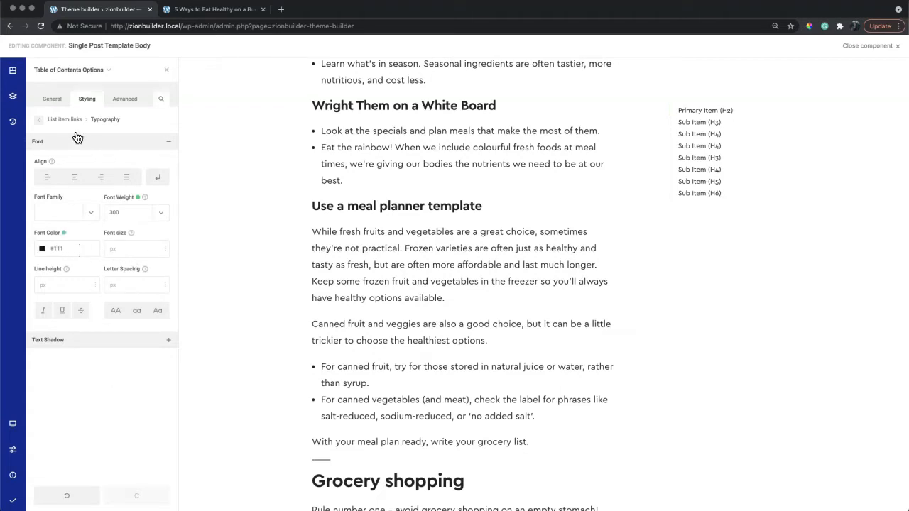
click(37, 121)
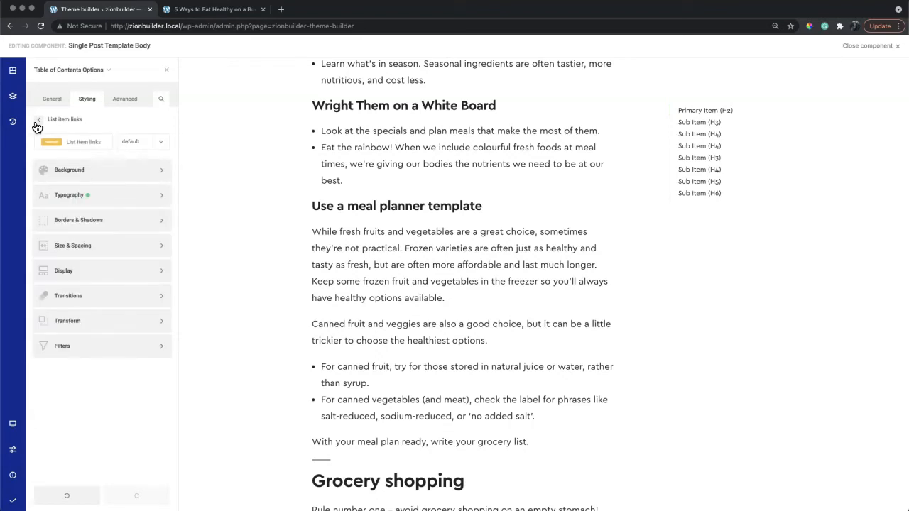
click(39, 118)
click(79, 99)
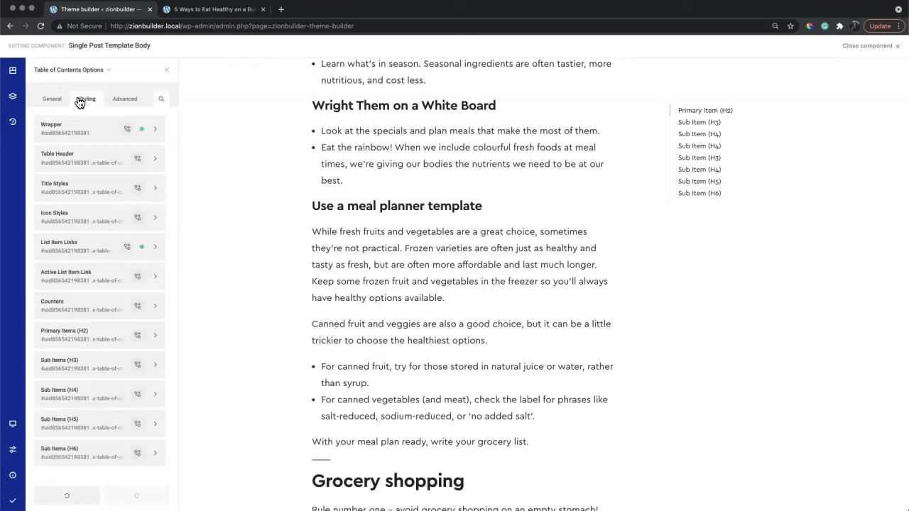
Style the Active List Item Link typography with font color #c57862 and font weight 600
click(90, 280)
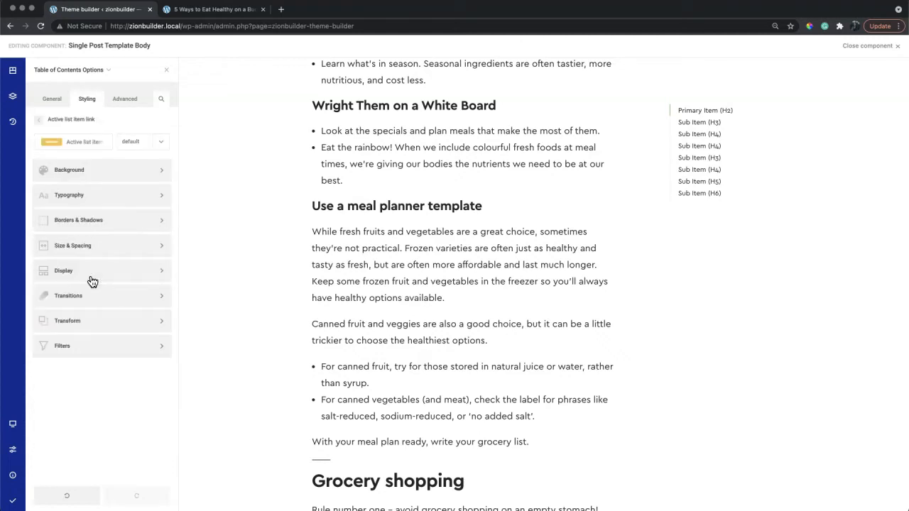
click(108, 204)
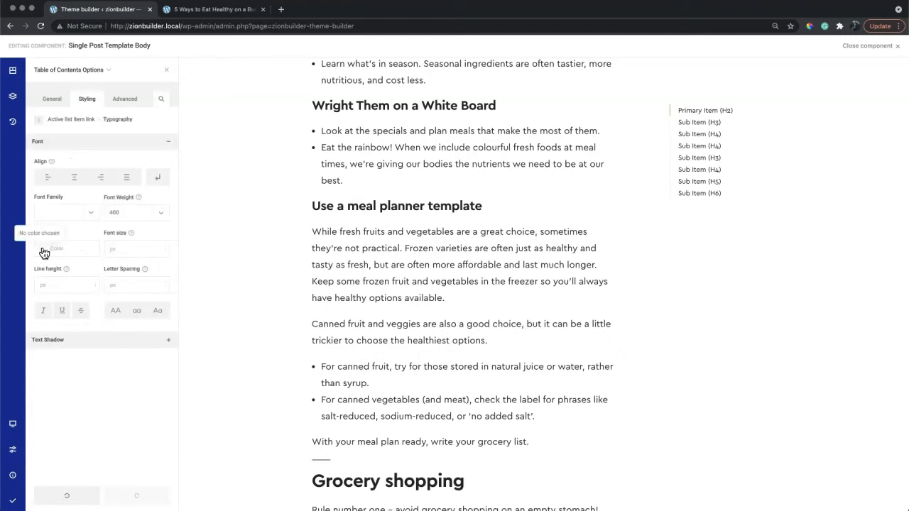
click(44, 254)
click(98, 321)
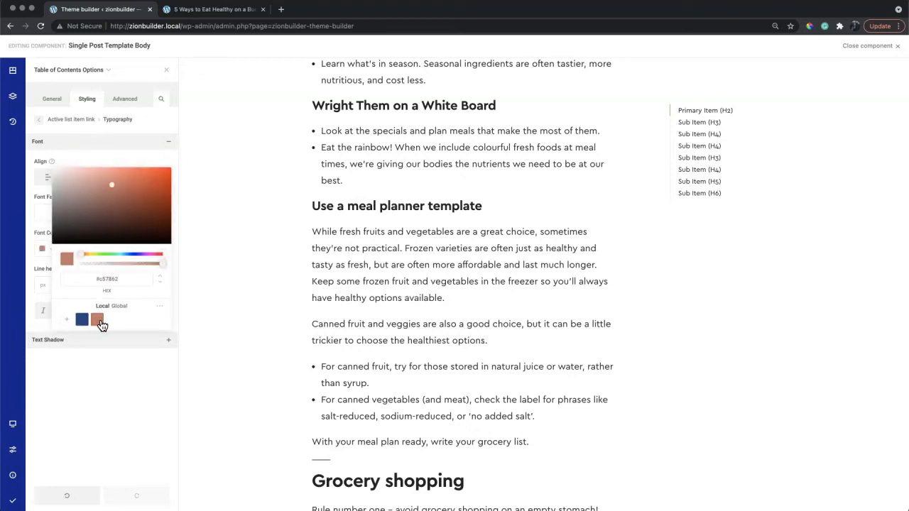
click(116, 382)
click(139, 223)
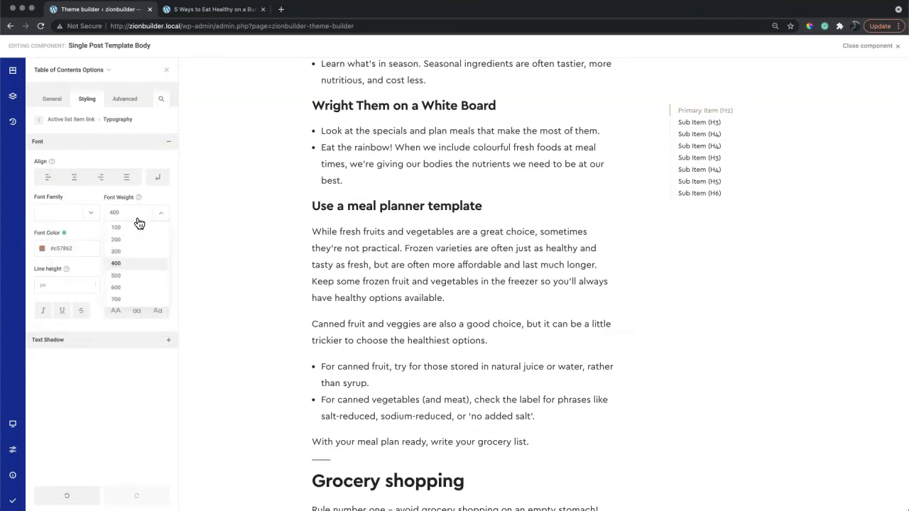
click(133, 293)
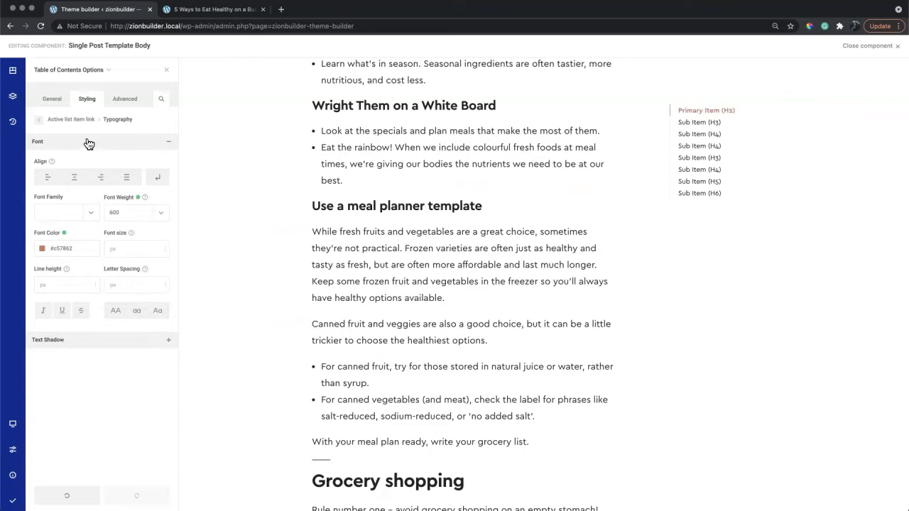
Set the list type's active border color to #c57862 and border width to 3px, and save the template
click(56, 98)
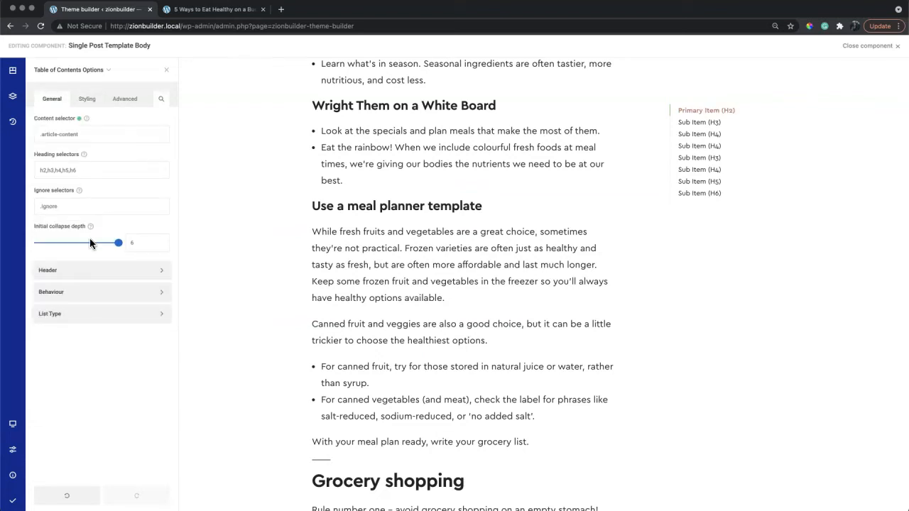
click(92, 314)
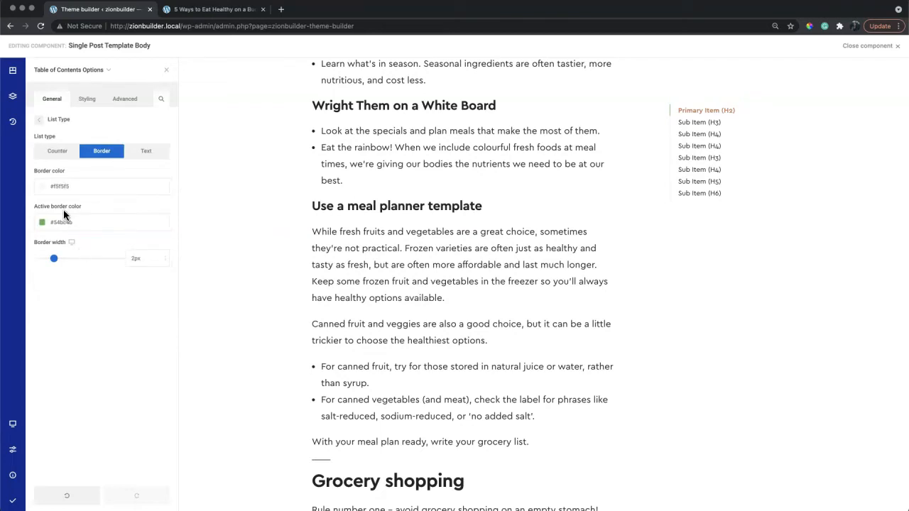
click(42, 224)
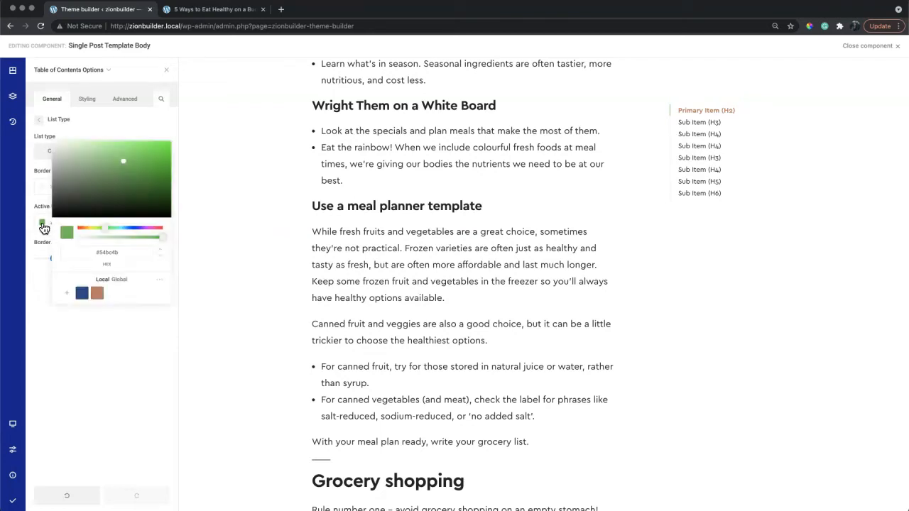
click(97, 293)
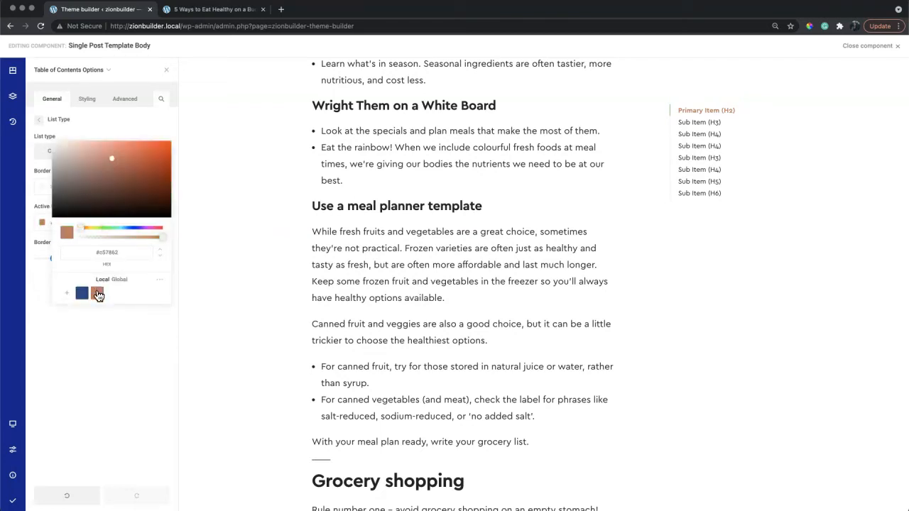
click(102, 331)
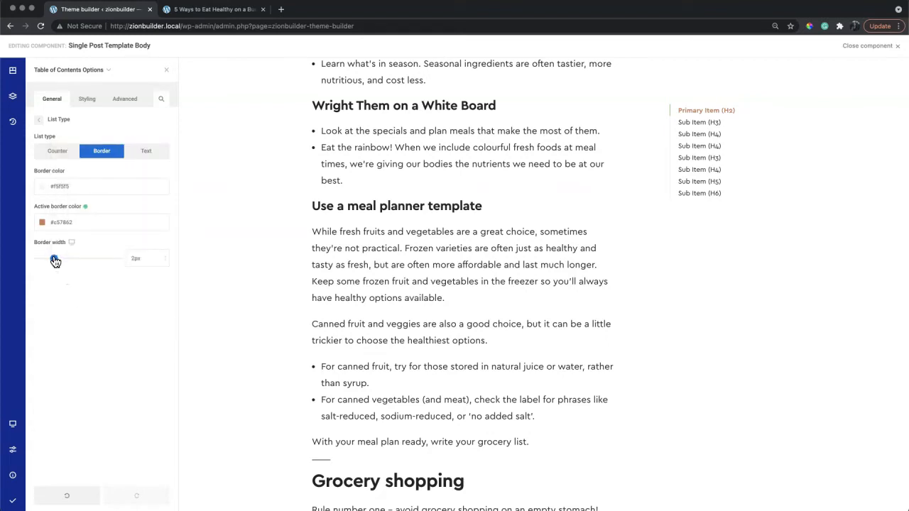
drag(58, 262, 61, 262)
mouse_move(19, 504)
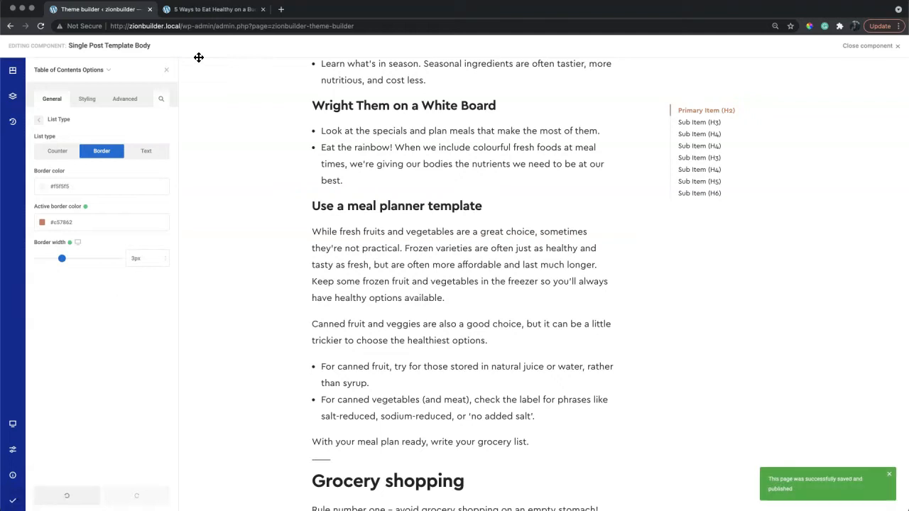
Reload the live post and test the "Meal planning", "Jot your meals down in a calender" and "Use a meal planner template" links
click(211, 11)
key(super+r)
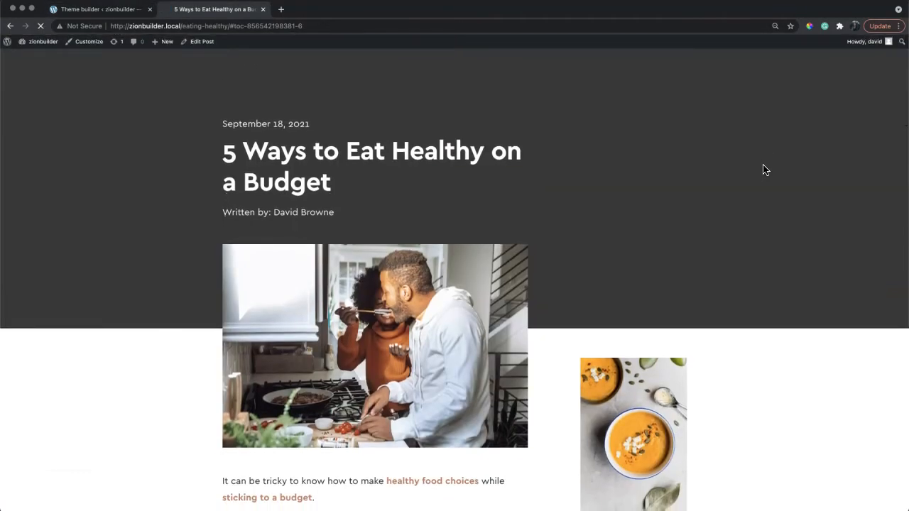
scroll(765, 170, down, 5)
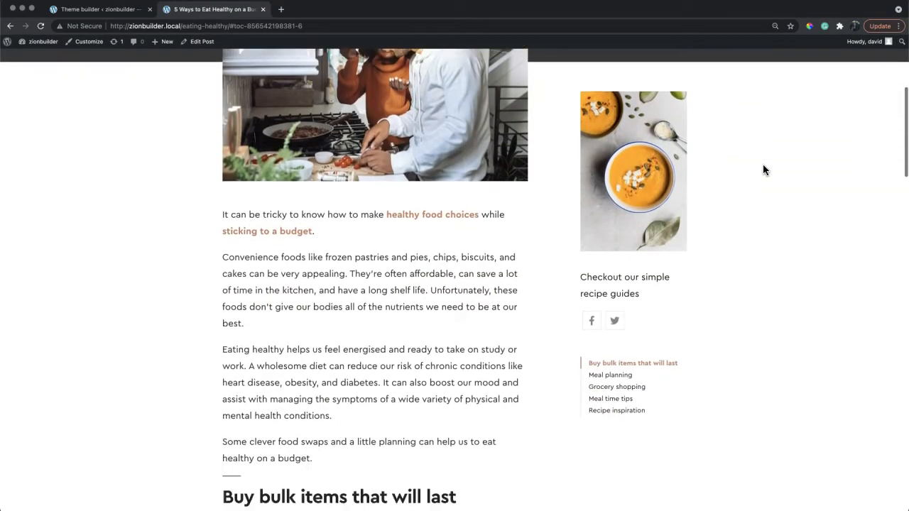
scroll(762, 169, down, 1)
click(630, 251)
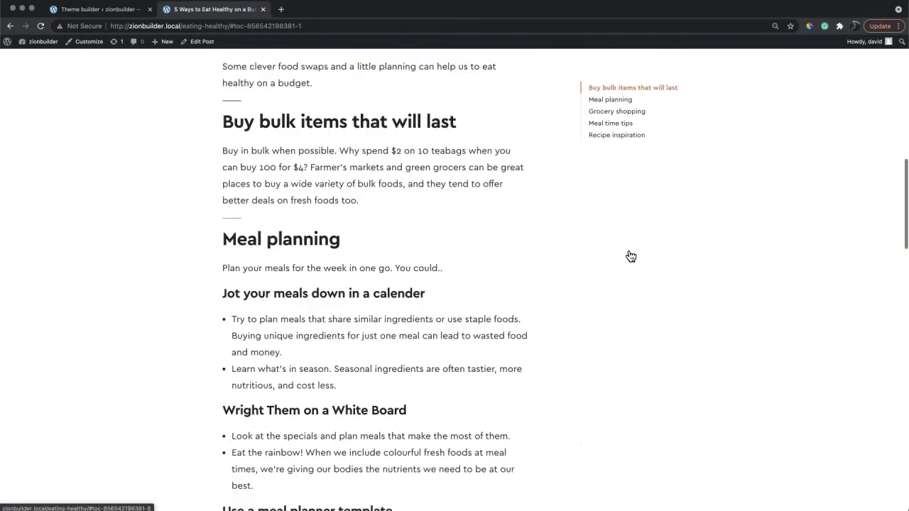
click(603, 122)
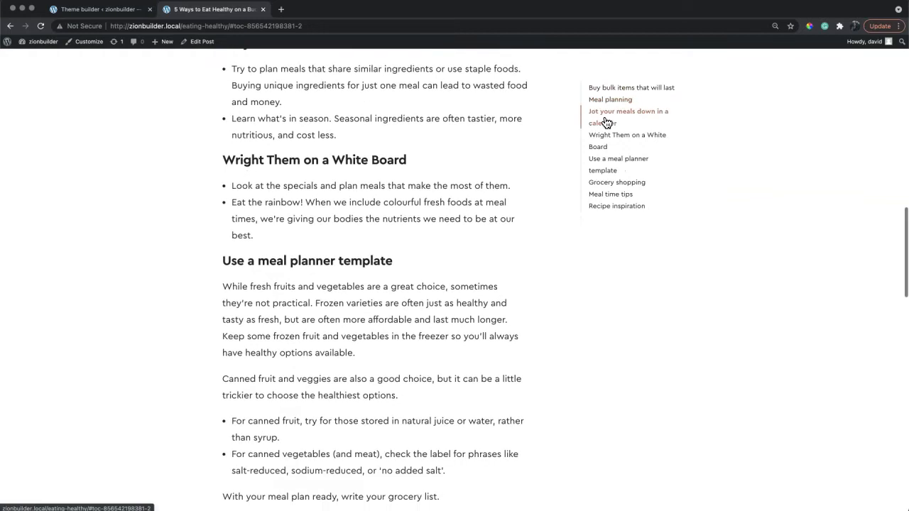
click(604, 173)
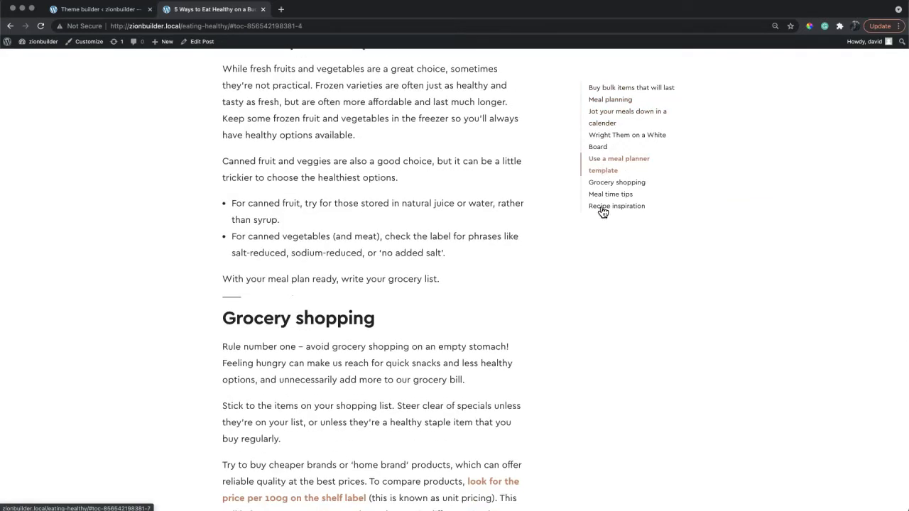
Test the "Recipe inspiration" and "Grocery shopping" links in the live post's table of contents
click(601, 207)
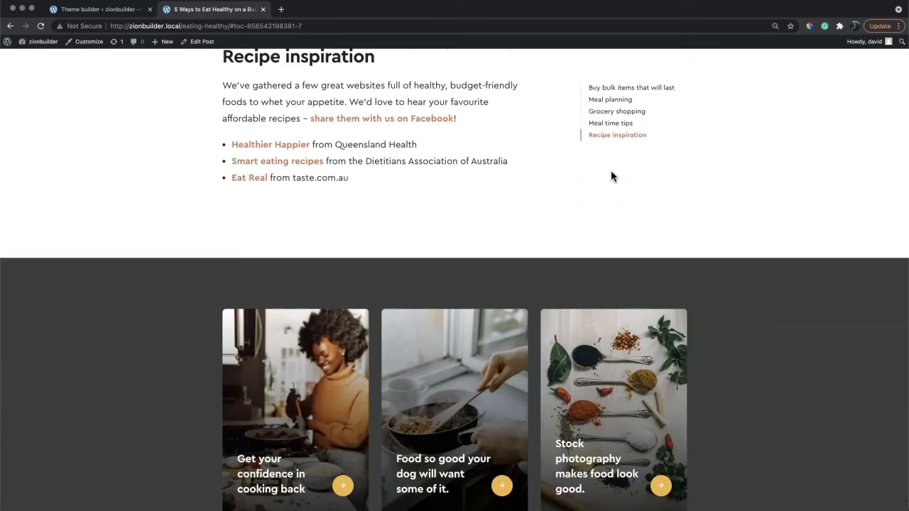
click(616, 113)
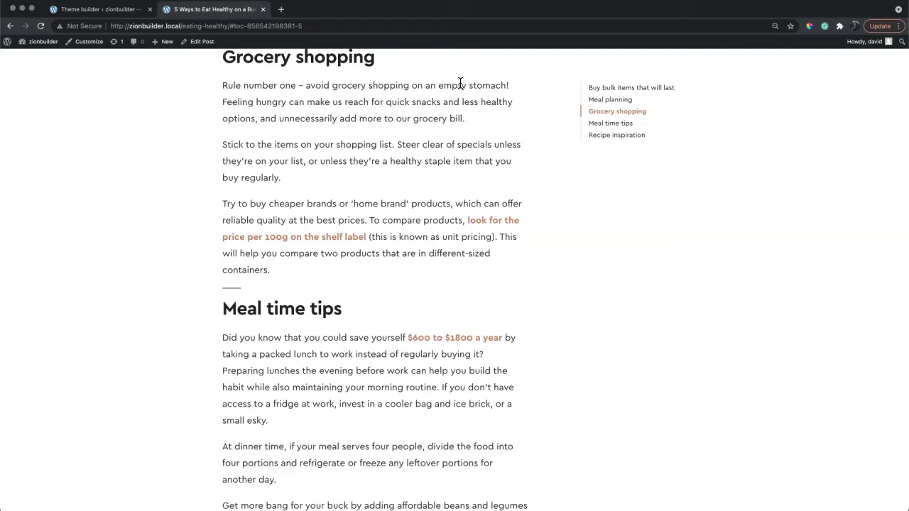
Return to the template editor, set the table of contents' smooth scroll offset to 90 px, and save the template
click(113, 12)
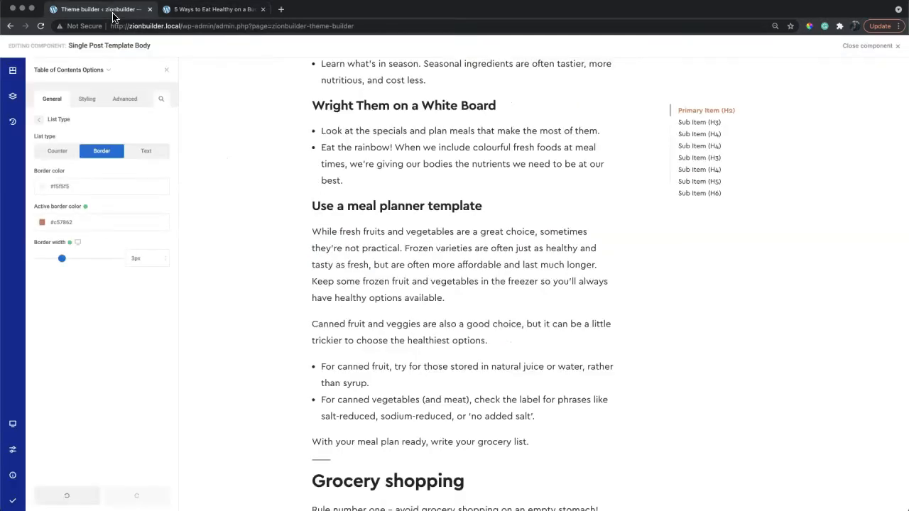
click(39, 120)
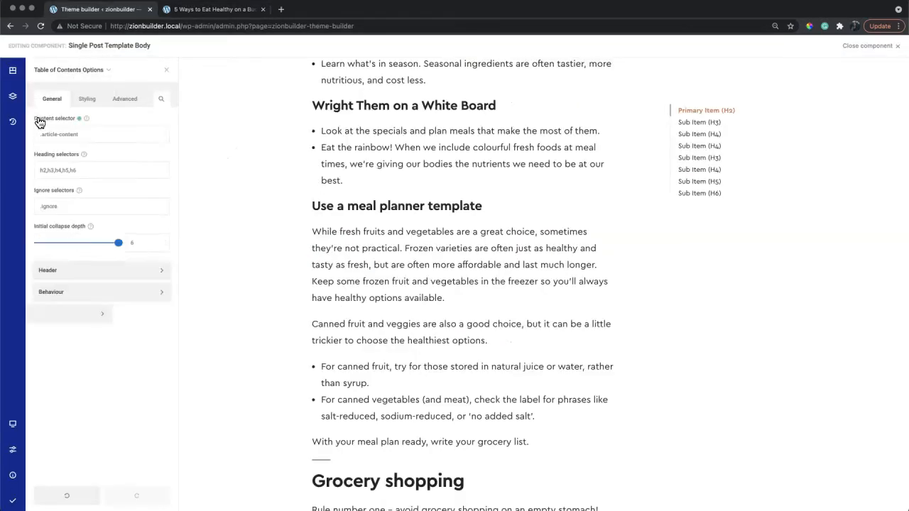
click(85, 291)
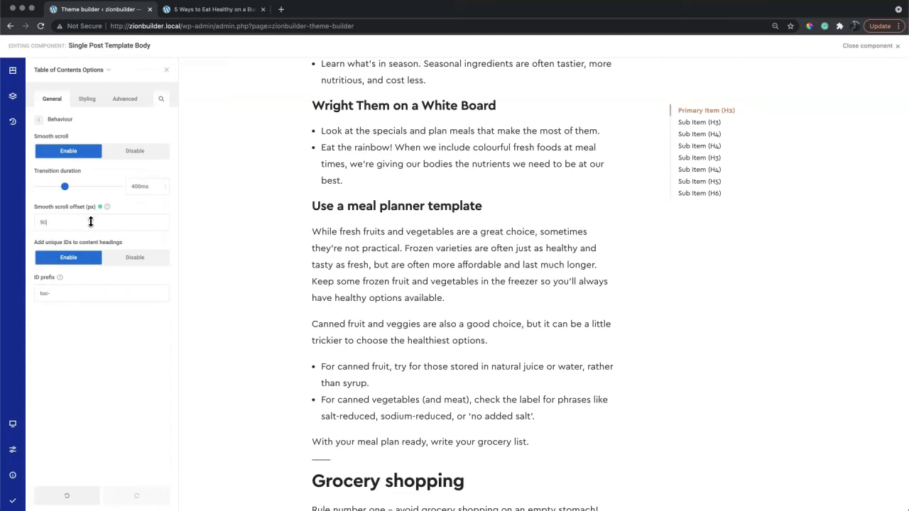
click(12, 500)
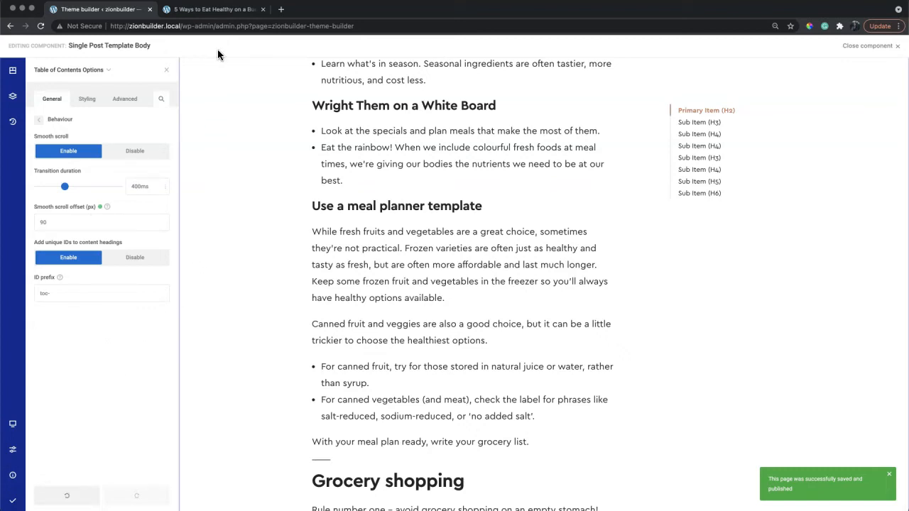
Reload the live post and test the scroll offset with the contents links from "Buy bulk items that will last" to "Meal time tips"
click(218, 15)
scroll(543, 142, up, 15)
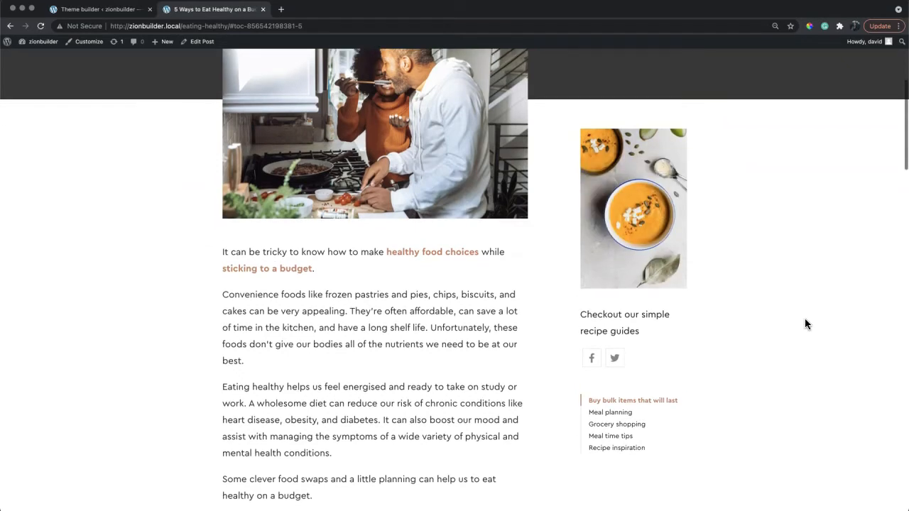
click(644, 404)
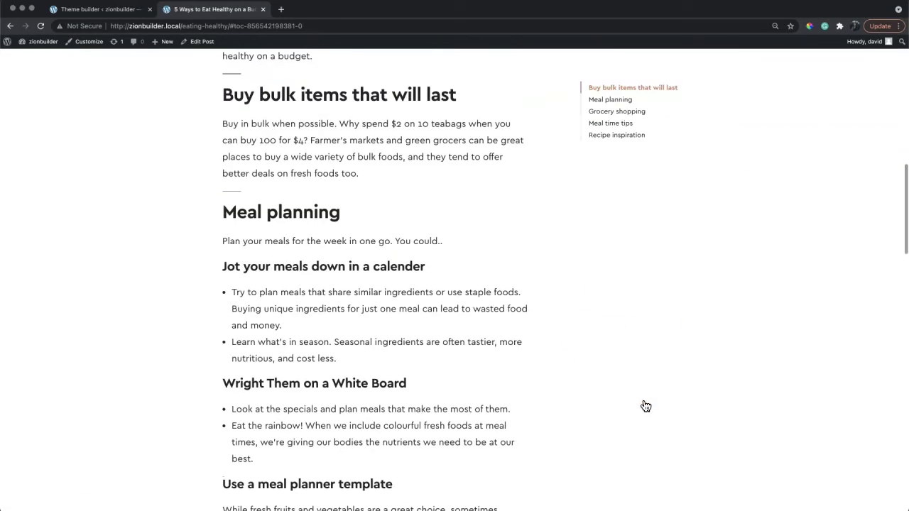
click(620, 105)
click(615, 116)
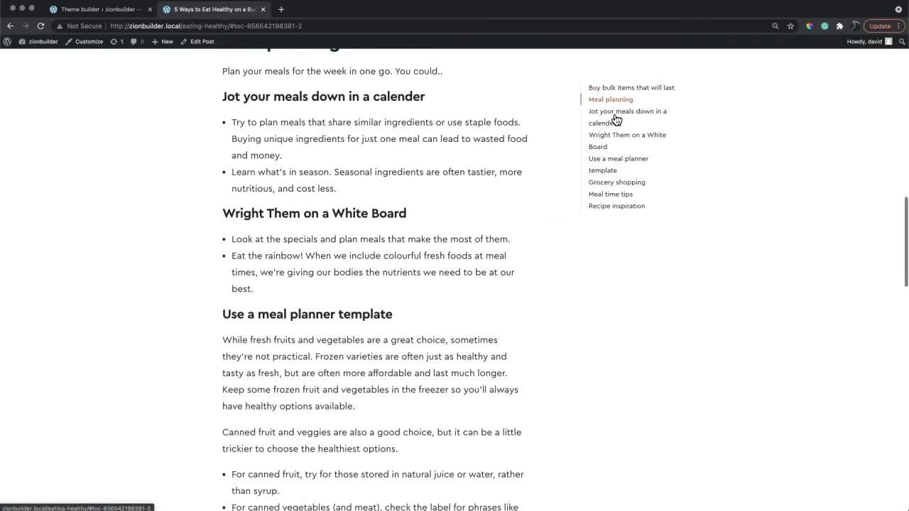
click(608, 140)
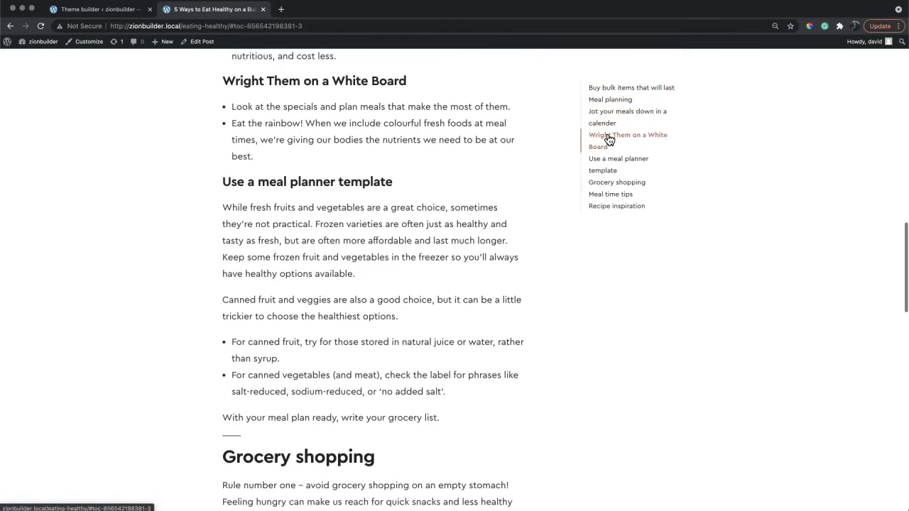
click(600, 195)
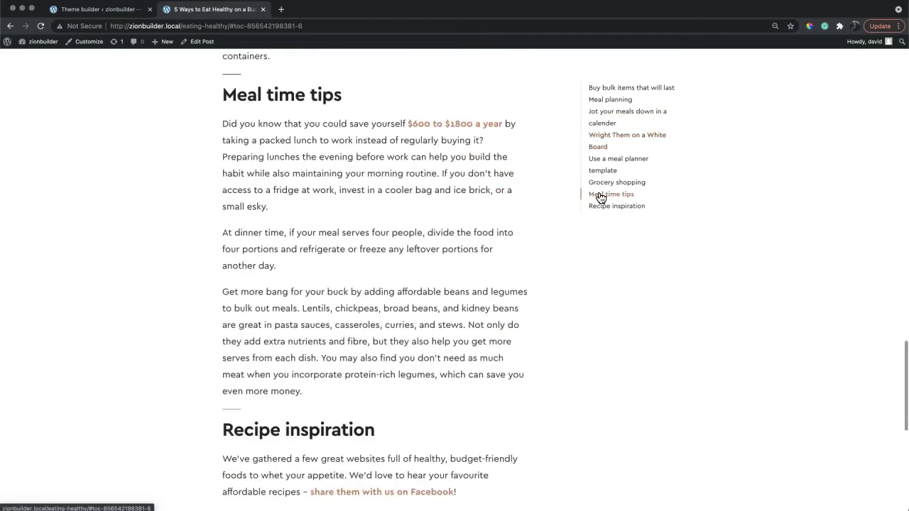
scroll(669, 200, up, 15)
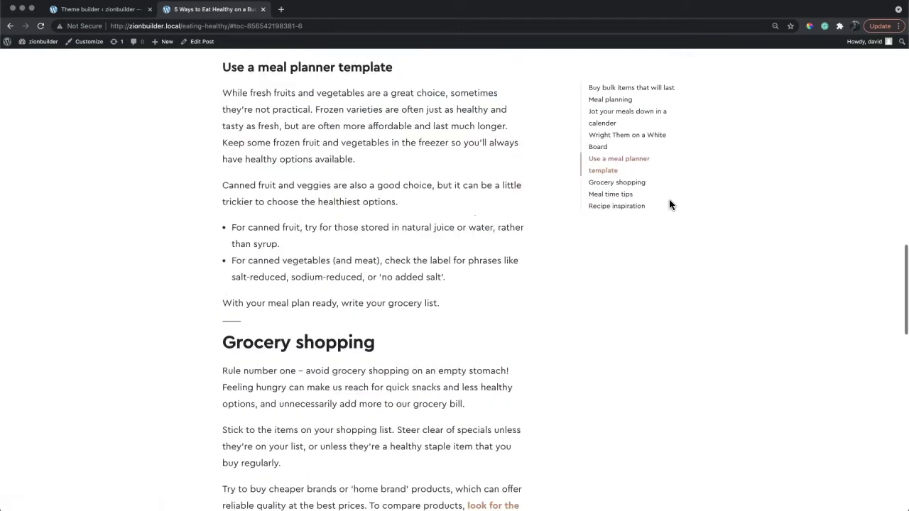
scroll(709, 204, up, 5)
scroll(749, 207, down, 4)
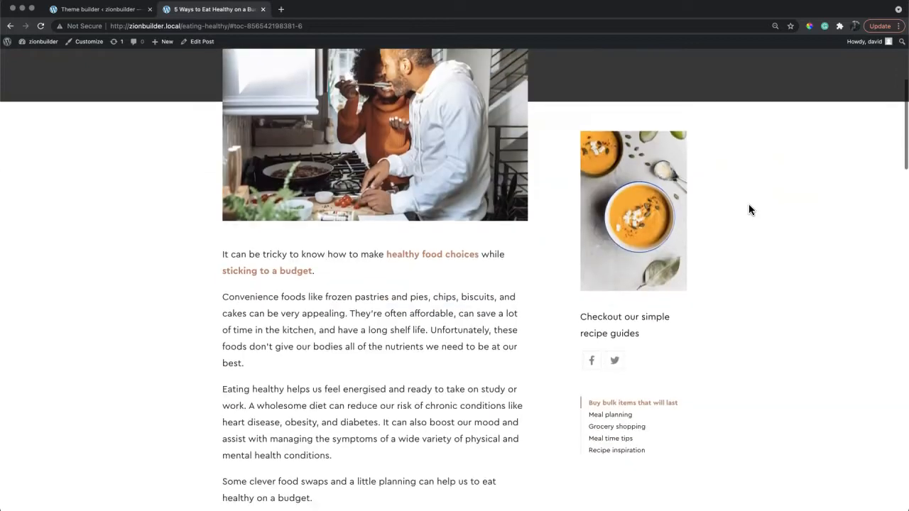
Return to the template editor and set the heading ID prefix in the table of contents' behaviour options to "myidprefix-"
click(125, 12)
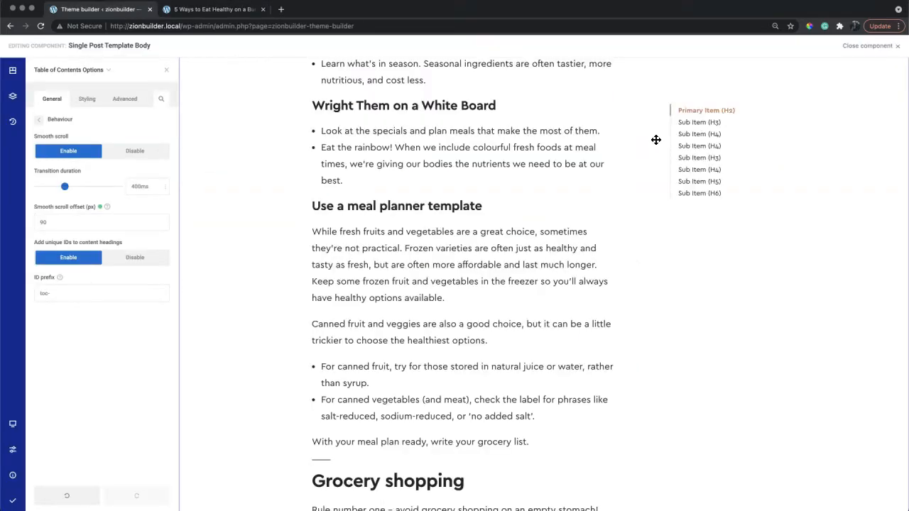
click(714, 150)
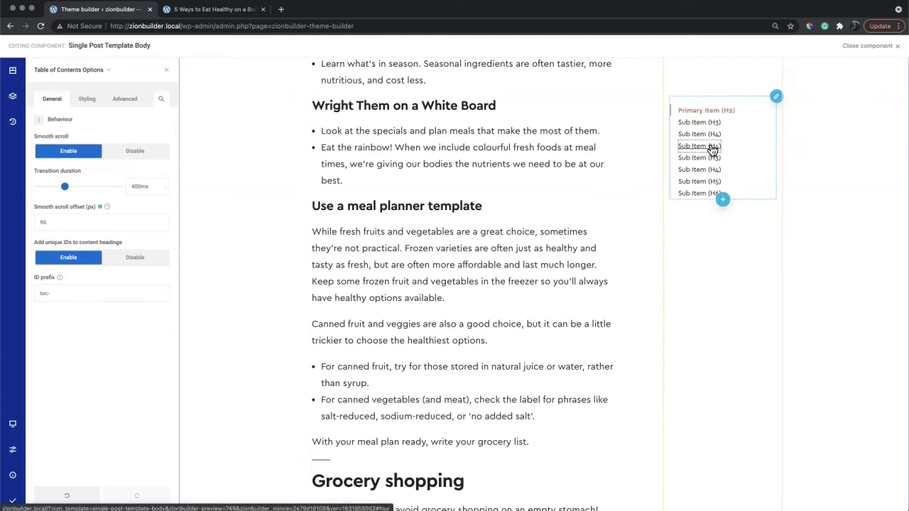
click(109, 239)
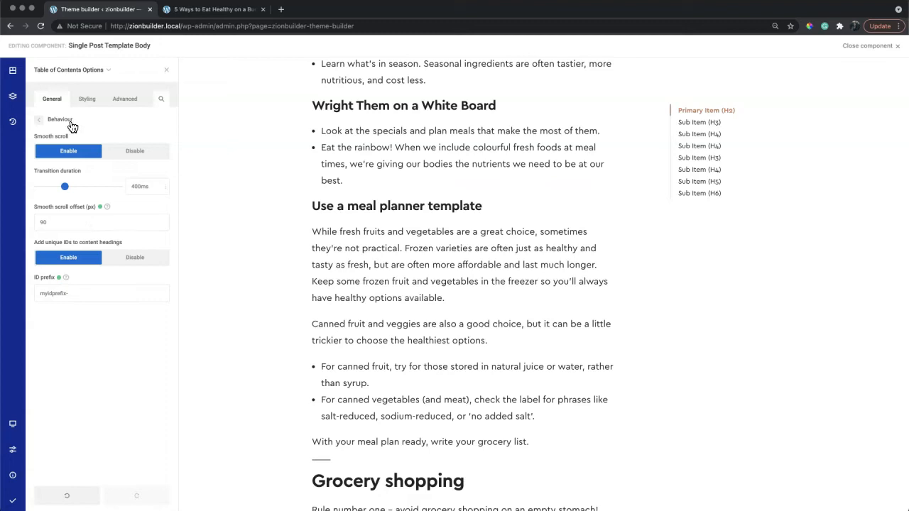
click(39, 120)
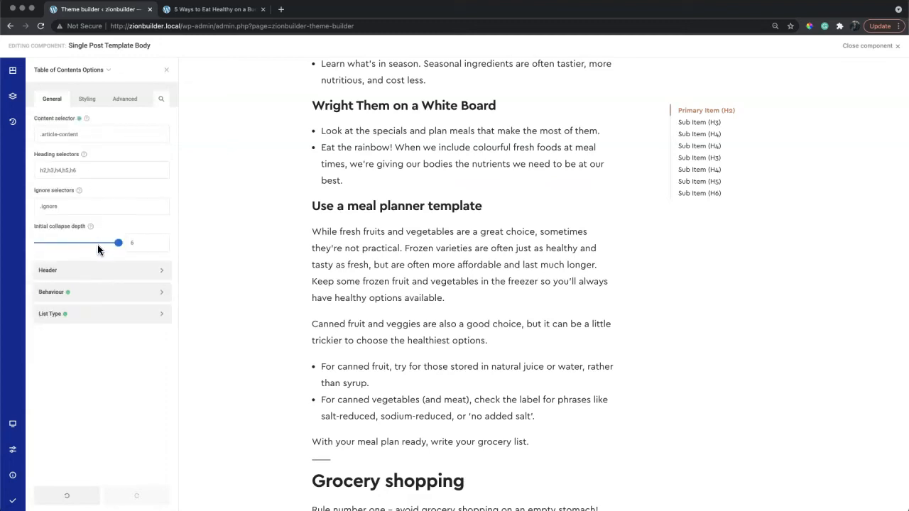
Try the Text list type for the table of contents with a sub items indent of 12px
click(106, 315)
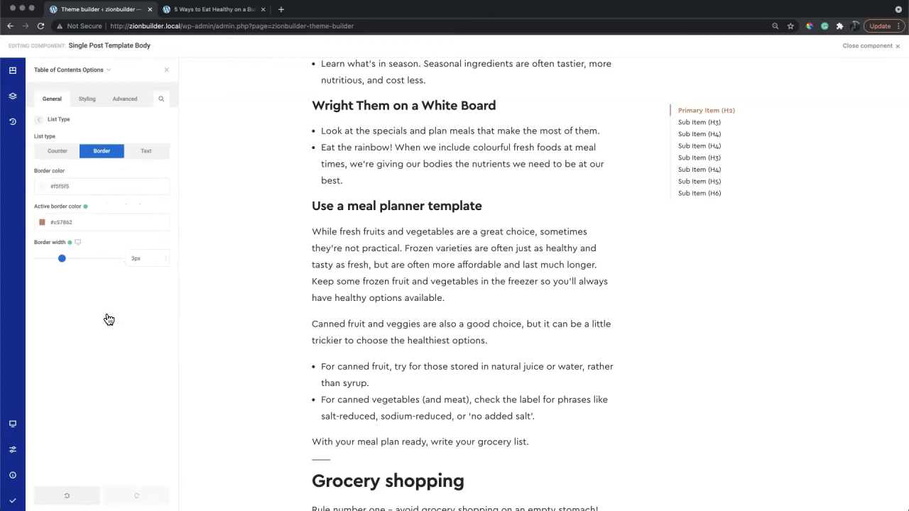
click(145, 152)
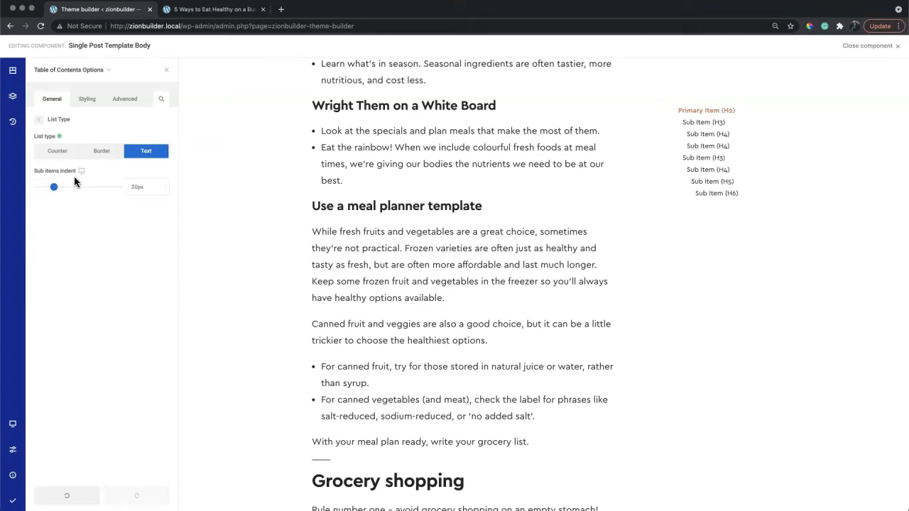
mouse_move(56, 190)
mouse_down()
mouse_move(34, 194)
mouse_move(46, 191)
mouse_up()
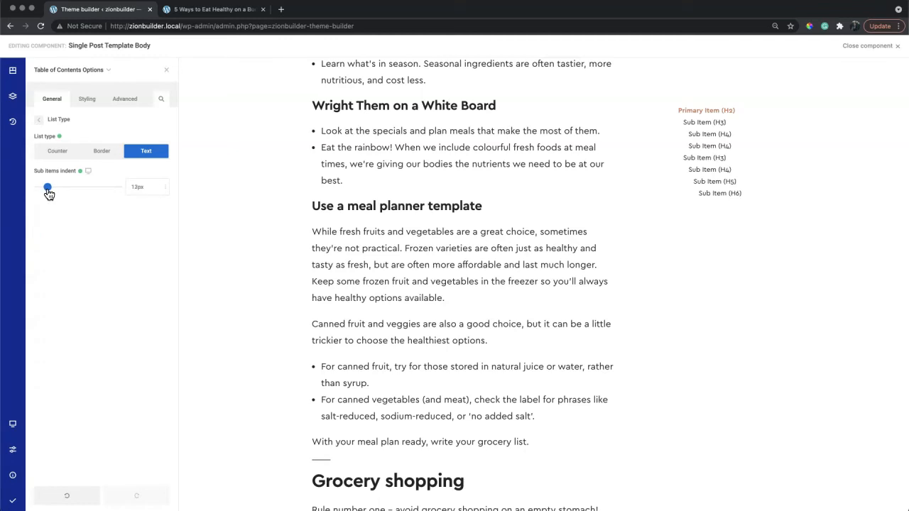
Change the list type to Counter with a sub items indent of 9px and "." as the counter suffix
click(57, 153)
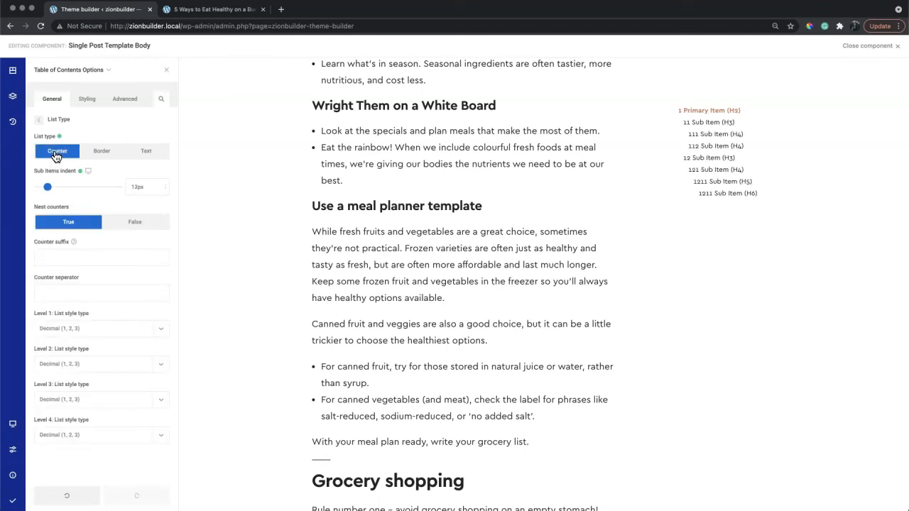
drag(49, 194, 46, 194)
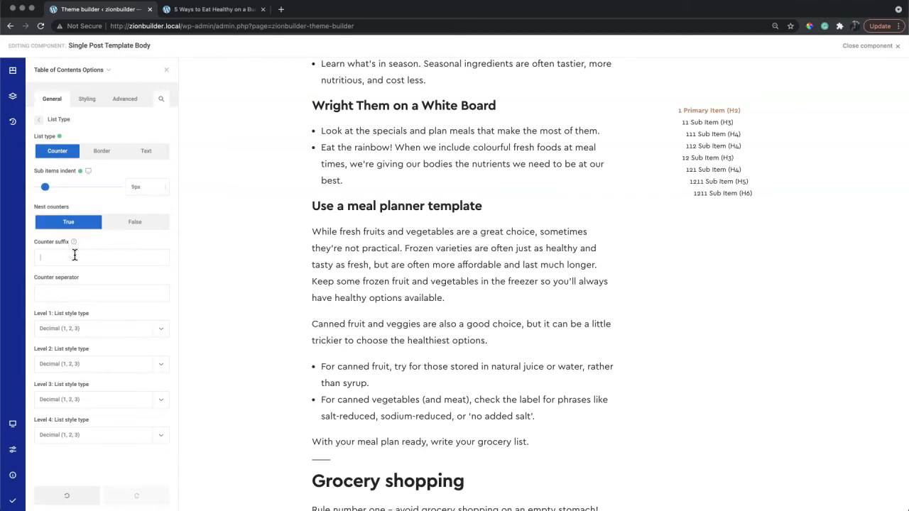
text(.)
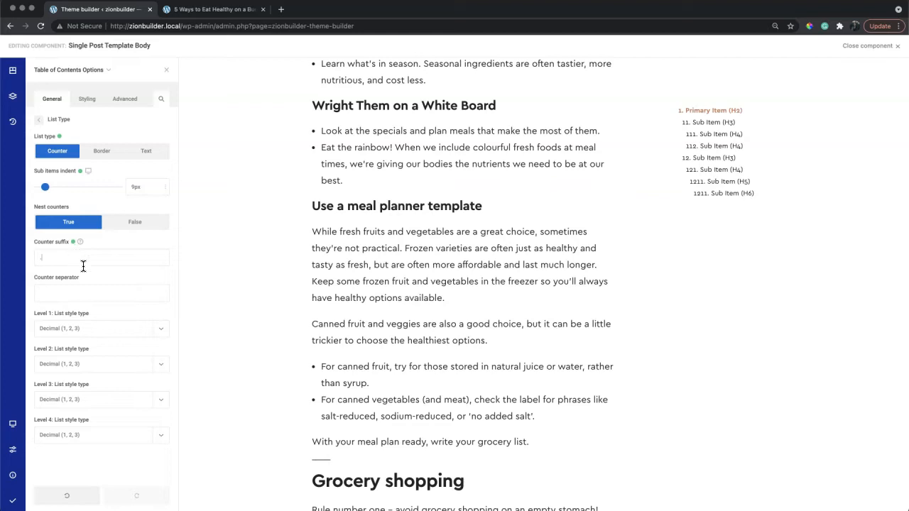
Set the level 2 list style to Lower-alpha and level 3 to Lower-roman, and save the template
click(100, 367)
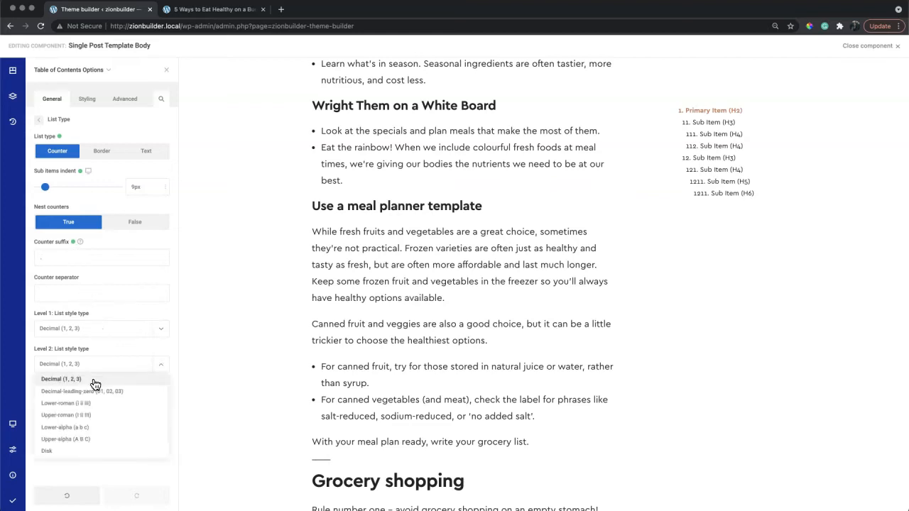
click(85, 428)
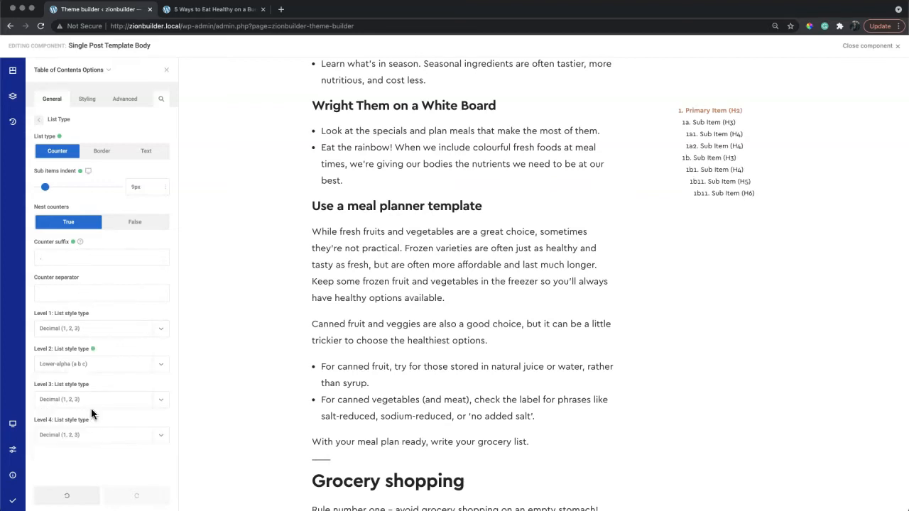
click(109, 400)
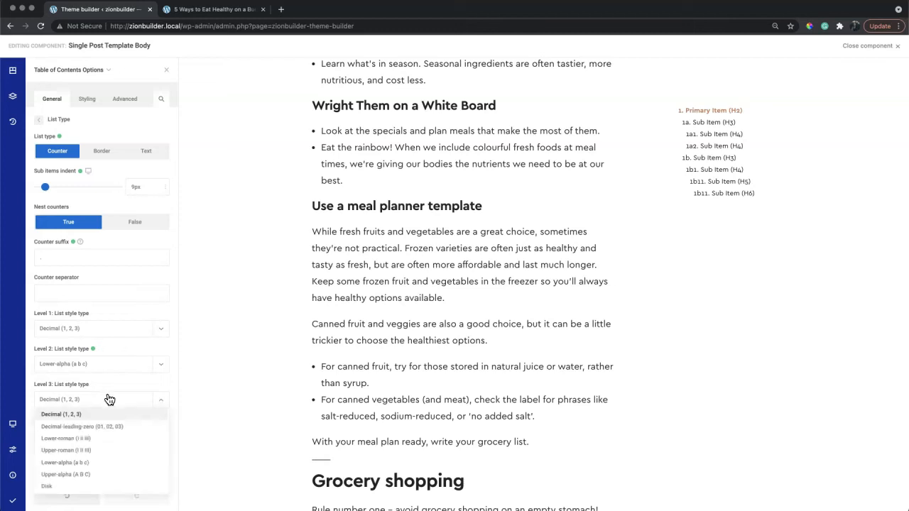
click(104, 438)
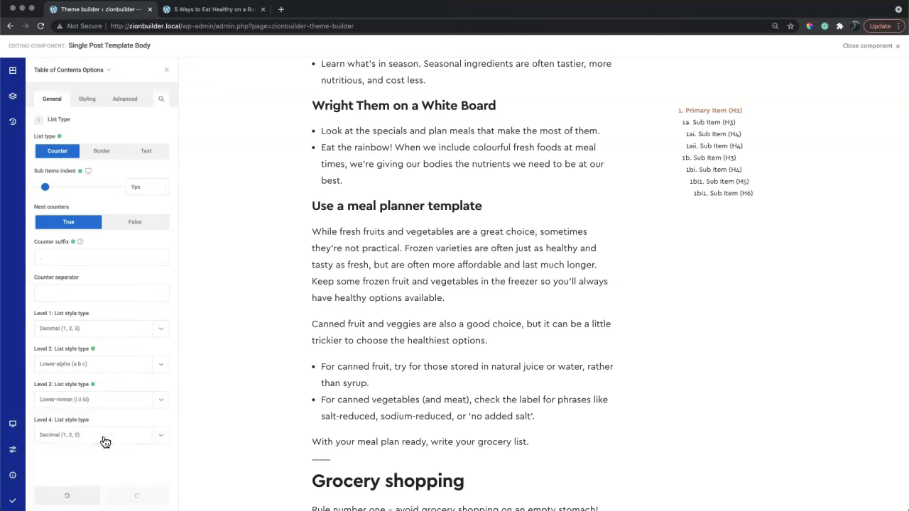
click(14, 505)
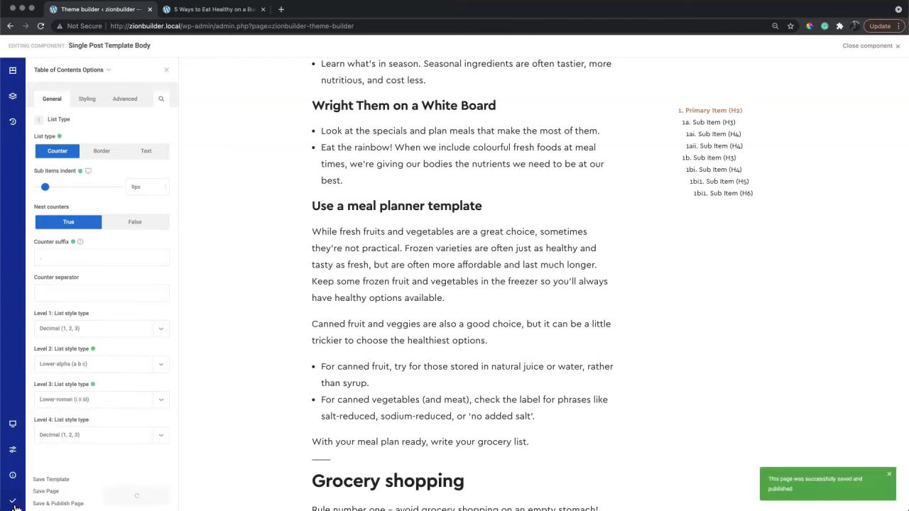
Reload the live post and test the numbered "Meal planning", "Meal time tips", "Recipe inspiration" and "Grocery shopping" links
click(207, 9)
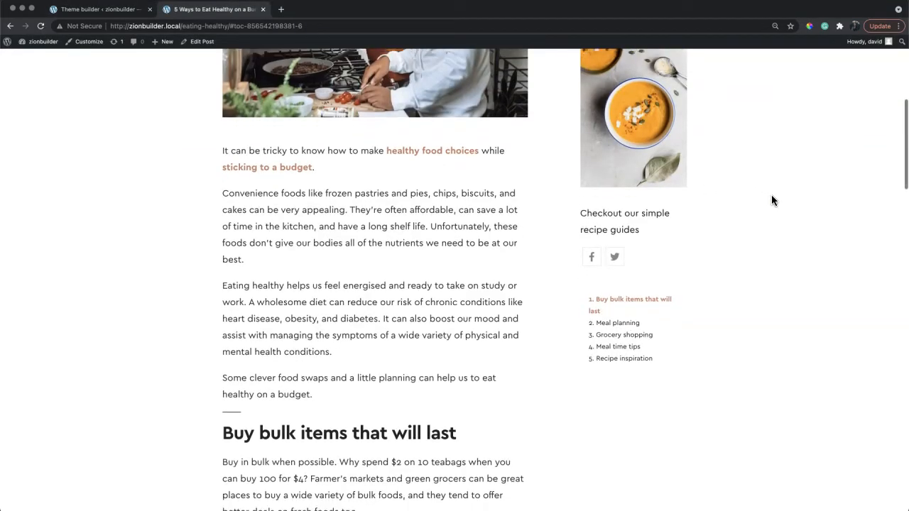
scroll(772, 196, down, 1)
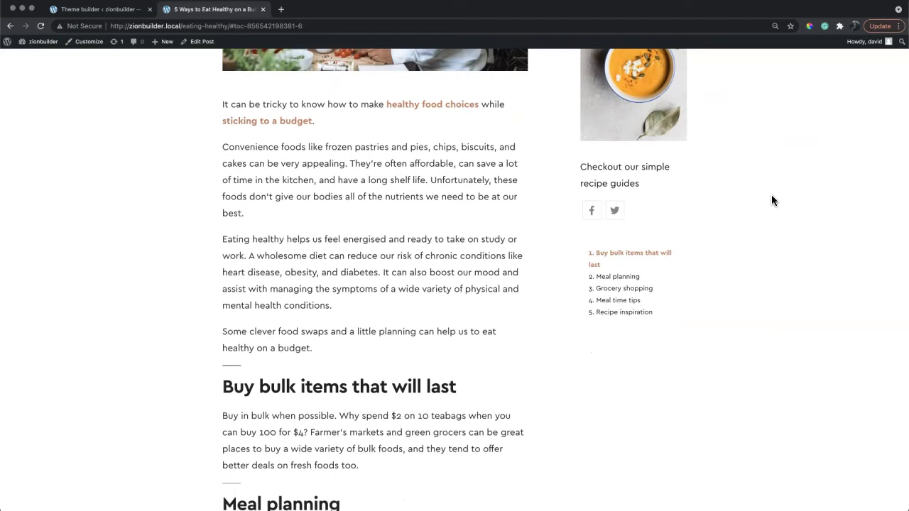
click(633, 278)
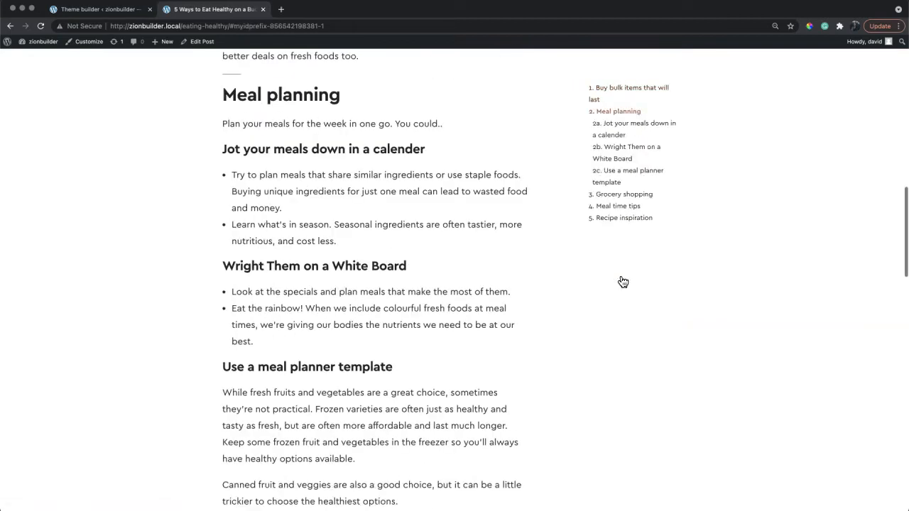
click(619, 208)
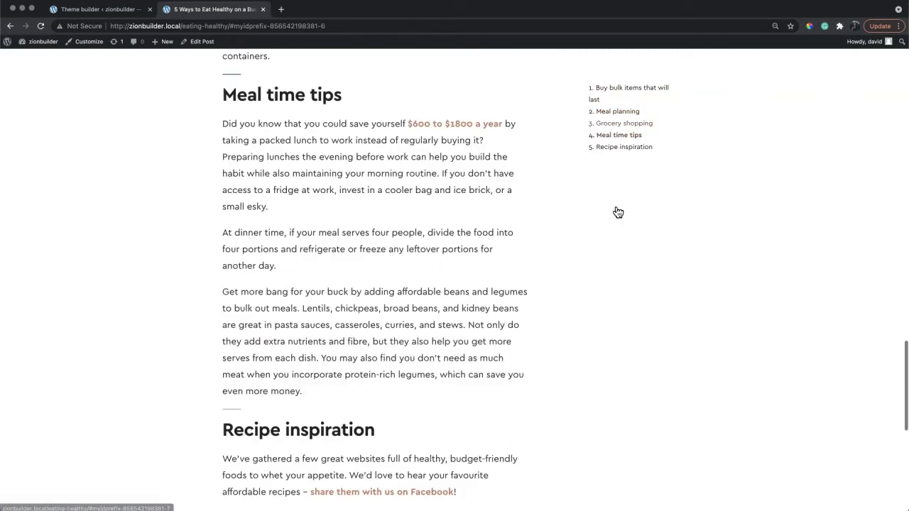
click(615, 147)
click(616, 125)
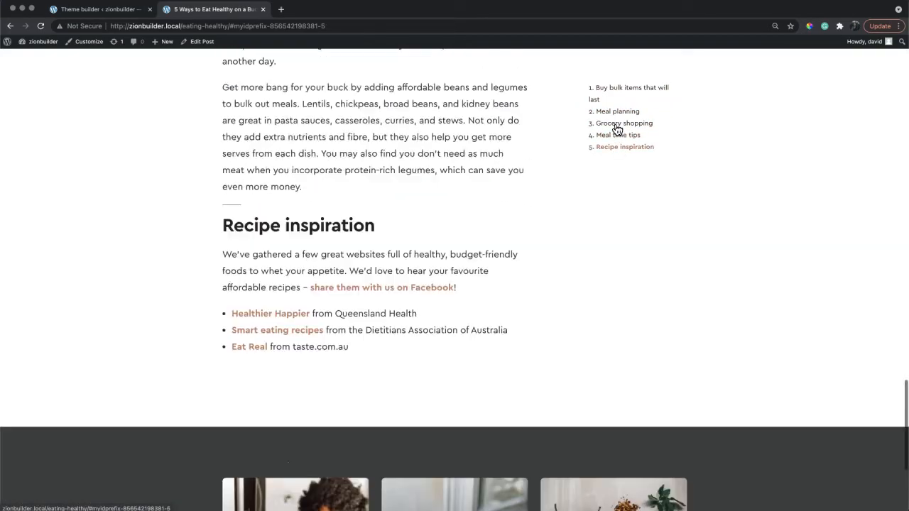
click(619, 112)
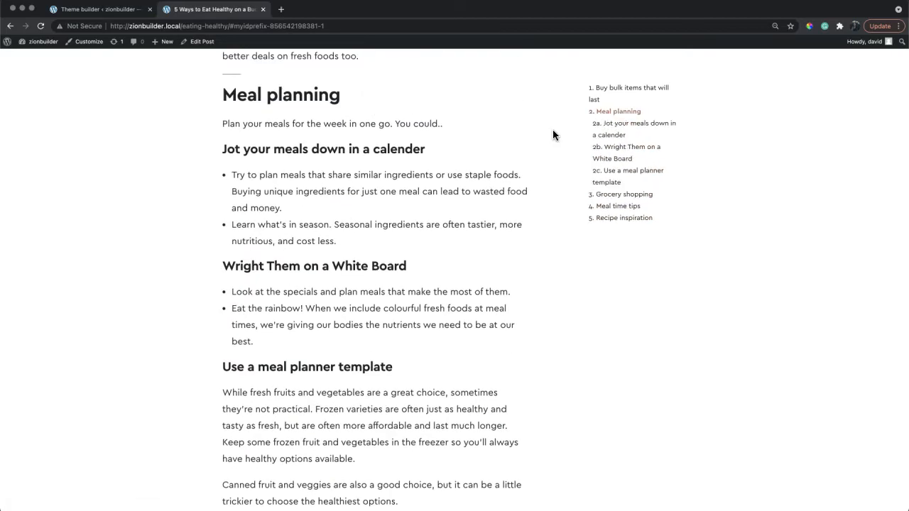
Back in the theme builder, set the display of the table of contents' list item links to flex
click(123, 11)
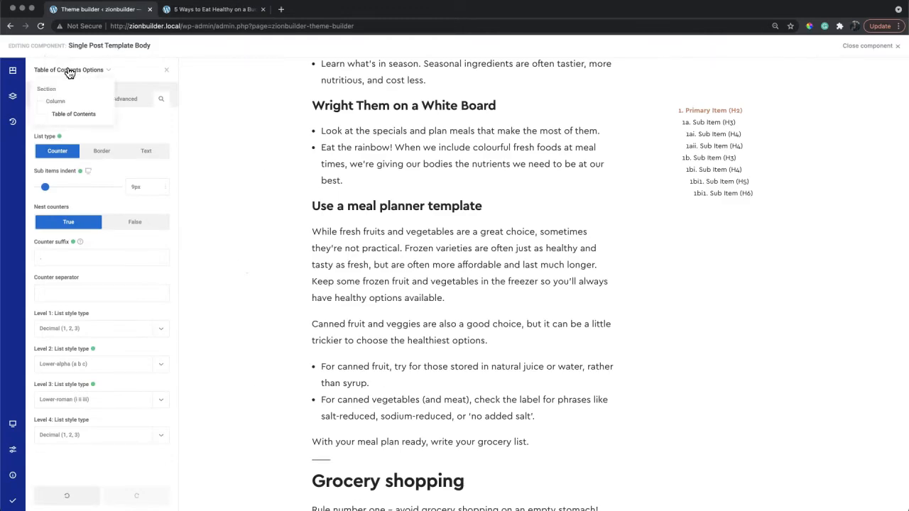
click(83, 101)
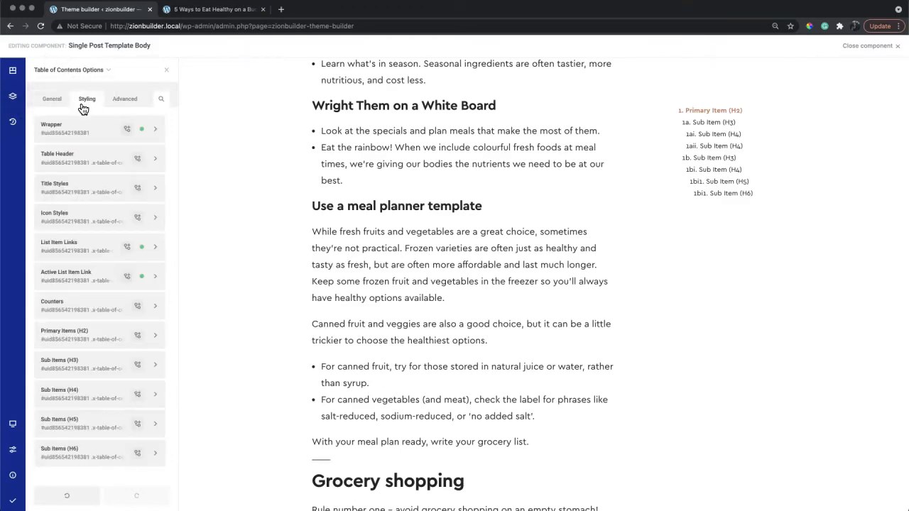
click(81, 246)
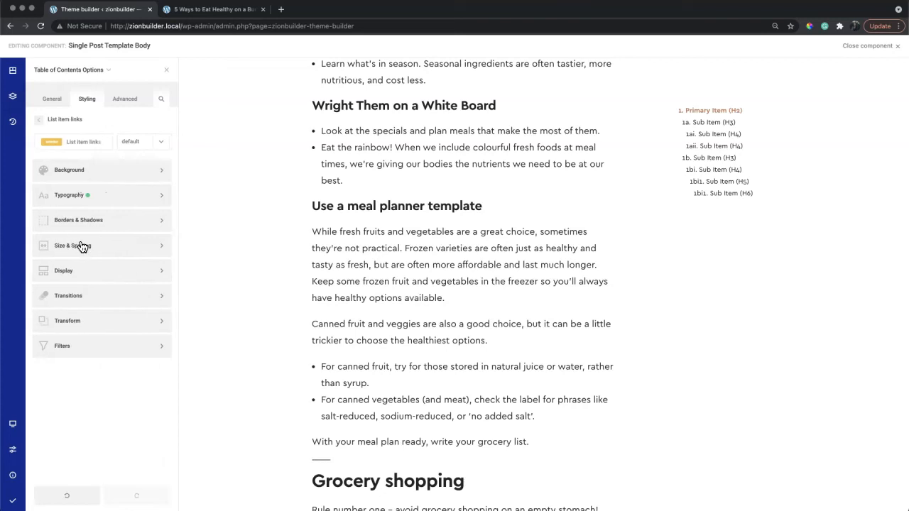
click(104, 271)
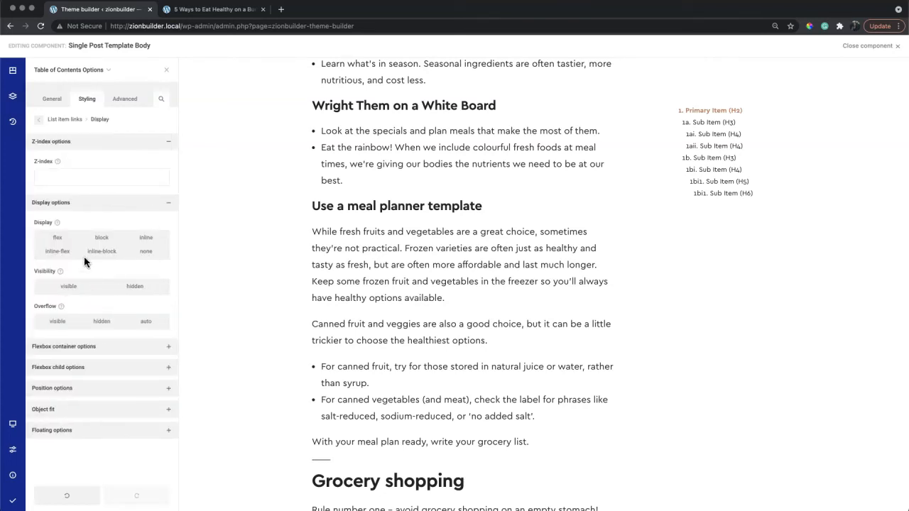
click(58, 238)
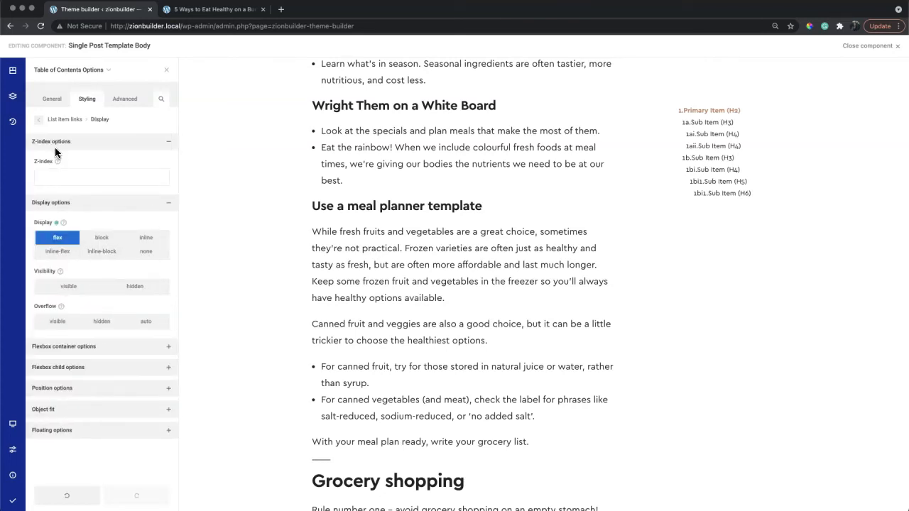
click(39, 119)
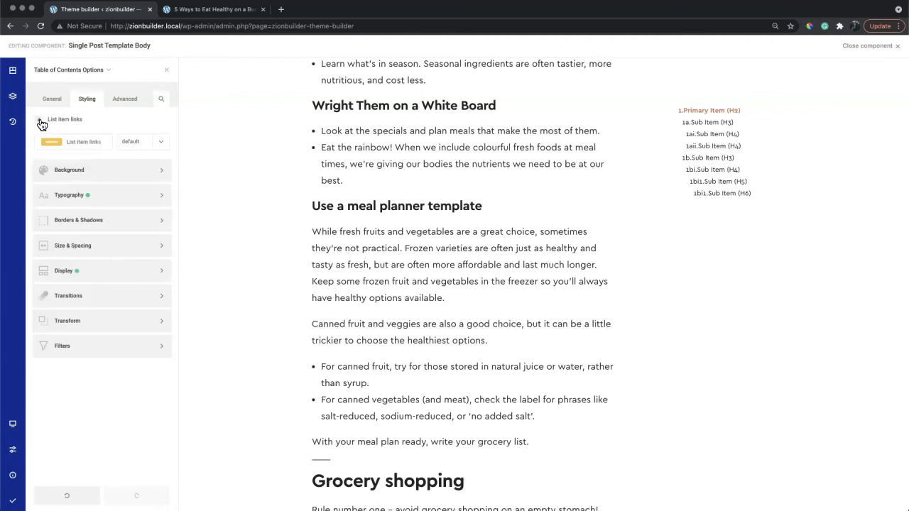
Set the font weight of the table of contents' counters to 600 and save the template
click(40, 122)
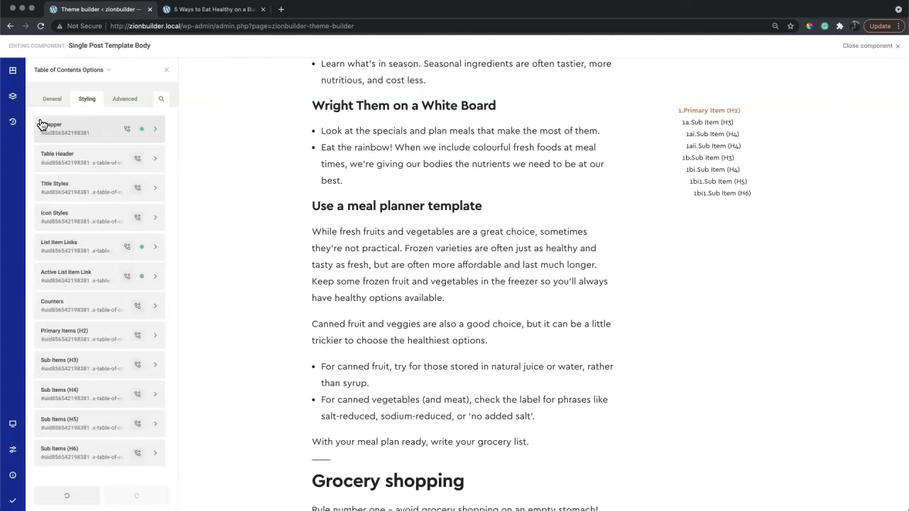
click(92, 299)
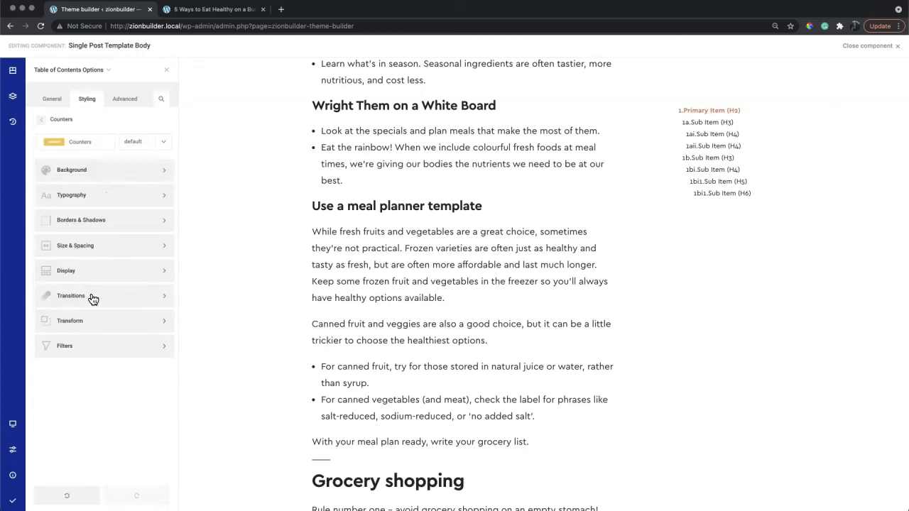
click(107, 204)
click(125, 213)
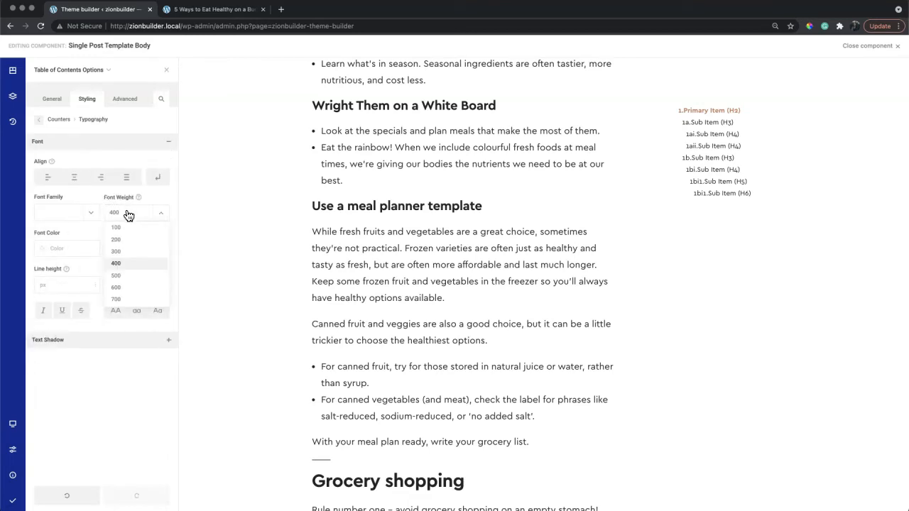
click(132, 300)
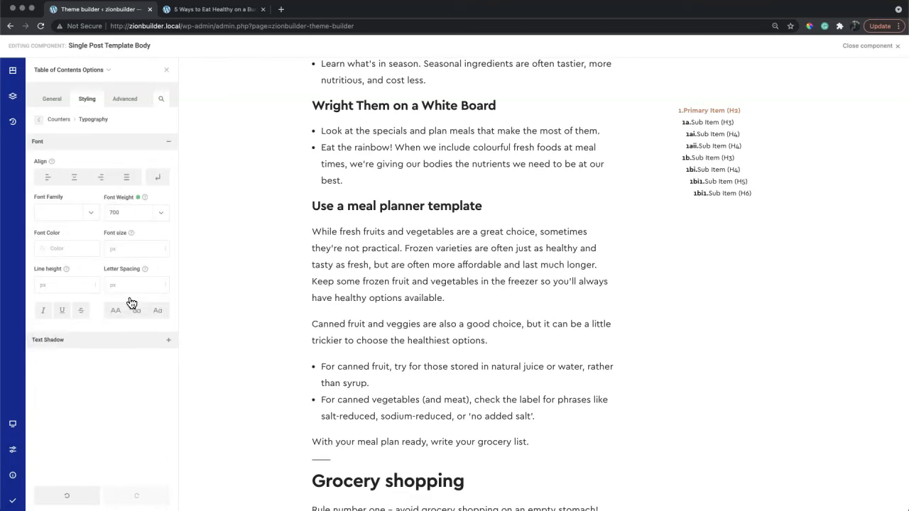
click(133, 220)
click(129, 291)
click(22, 502)
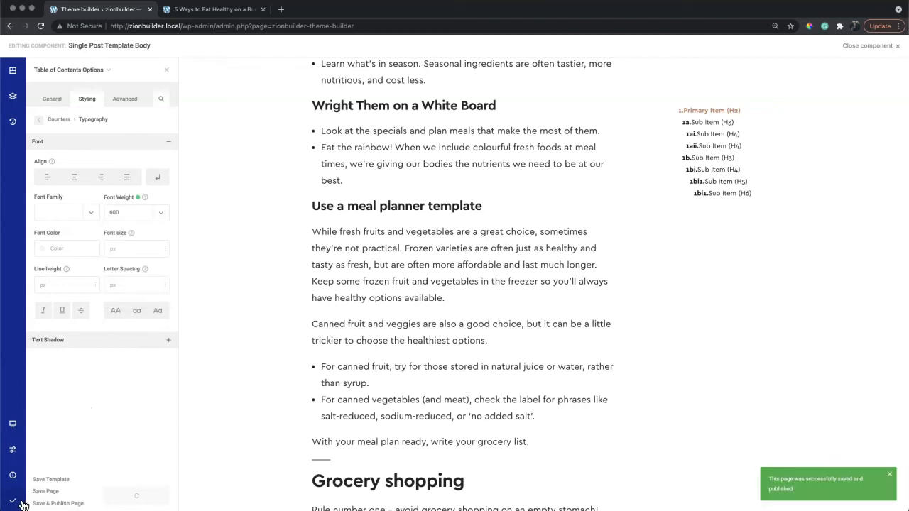
Give the counters a right margin of 5px and save the template
click(38, 122)
click(107, 245)
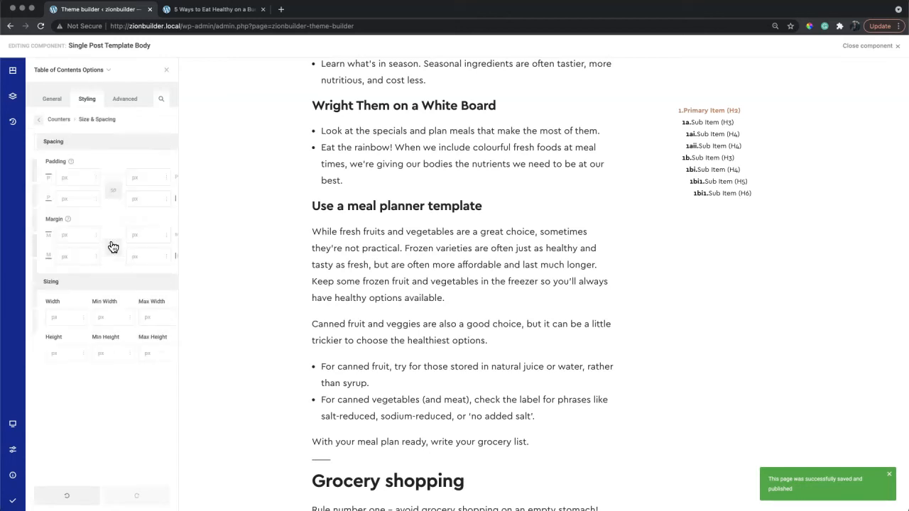
click(139, 234)
text(5)
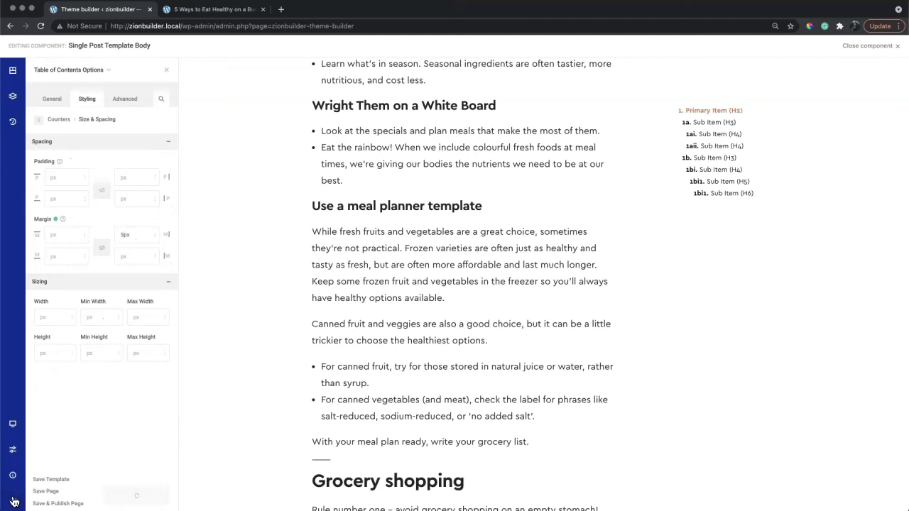
click(13, 501)
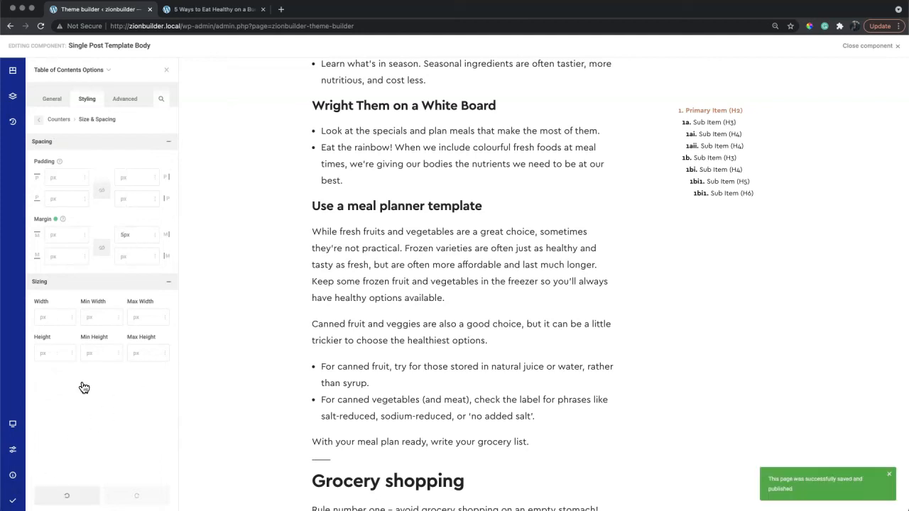
Check the restyled counters and link alignment in the live post's table of contents
click(219, 9)
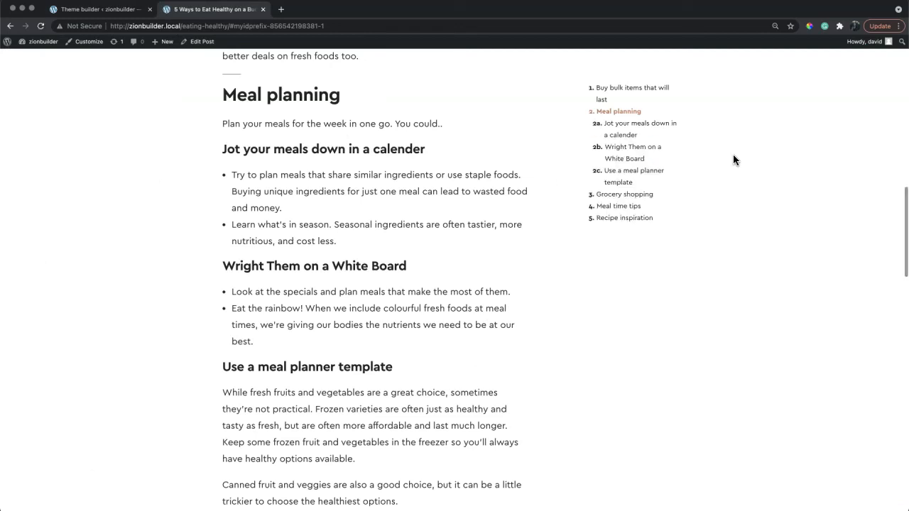
scroll(747, 217, up, 5)
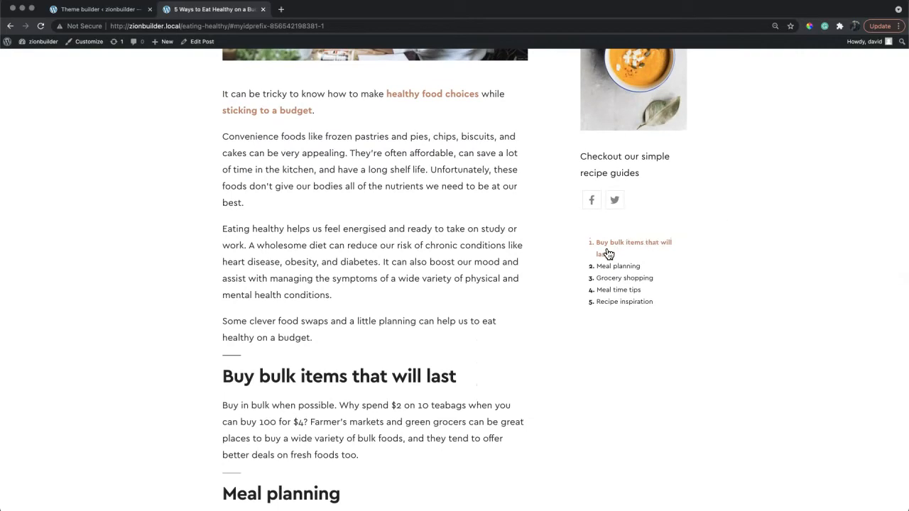
Return to the theme builder and clear the sticky position and top offset from the table of contents' wrapper
click(127, 11)
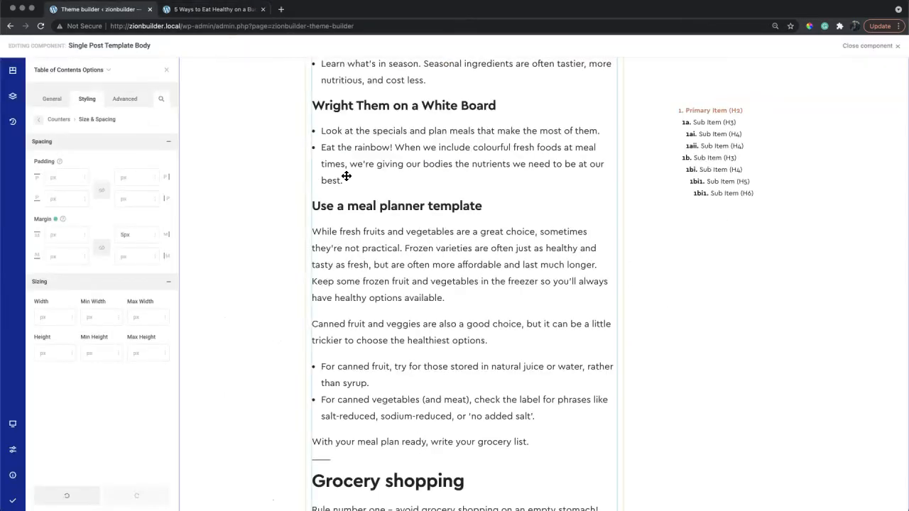
scroll(345, 176, up, 10)
scroll(345, 176, down, 2)
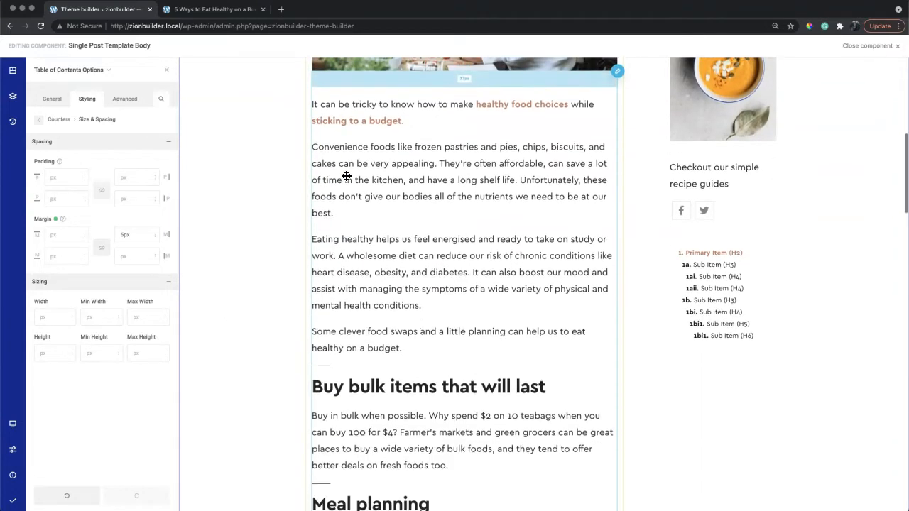
scroll(723, 259, up, 1)
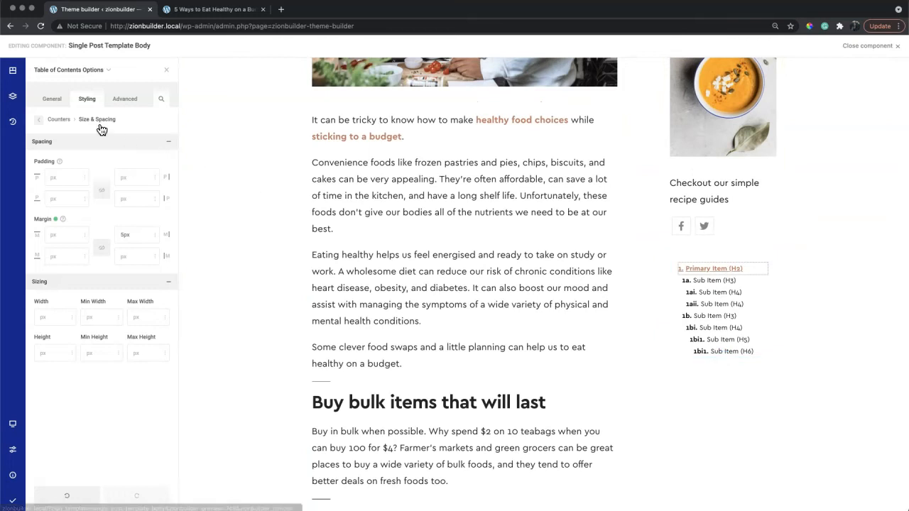
click(37, 122)
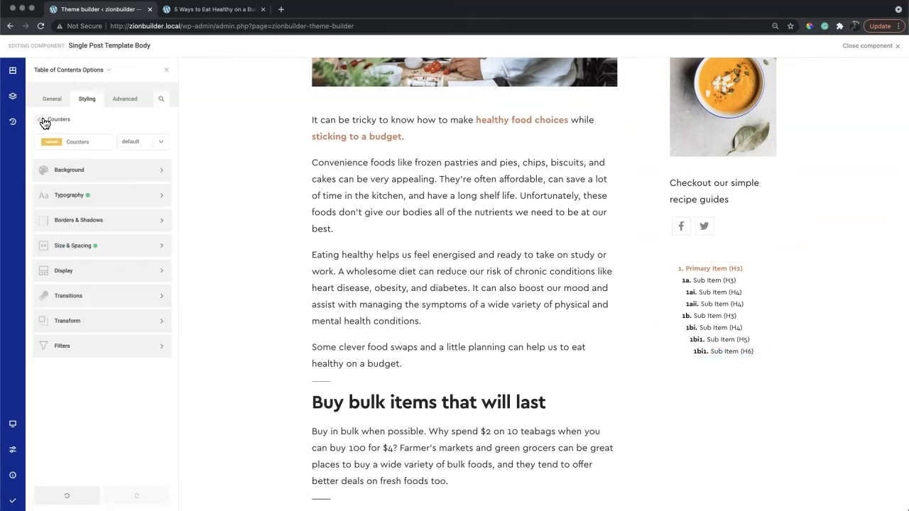
click(39, 123)
click(73, 122)
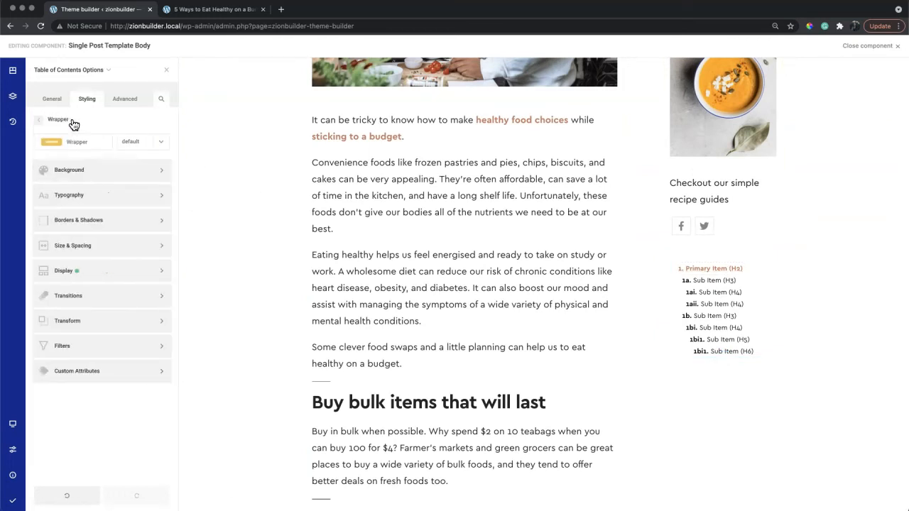
click(116, 270)
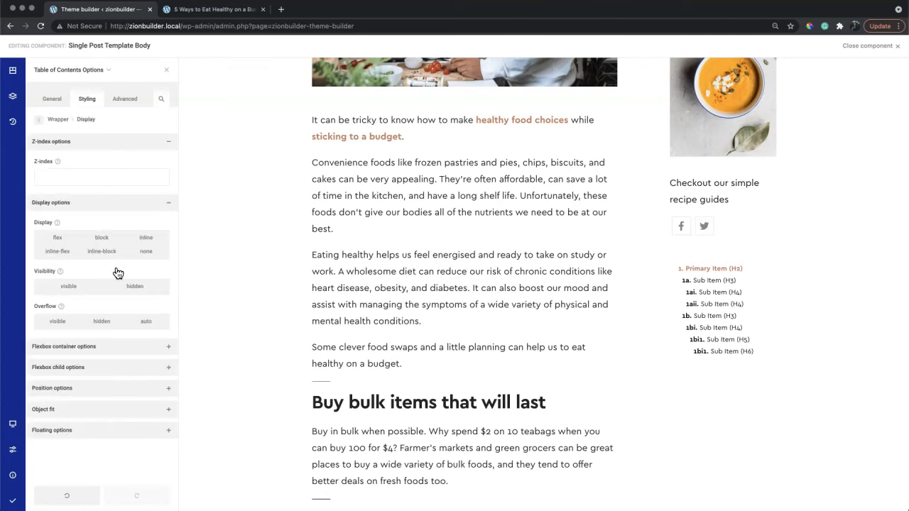
click(118, 387)
scroll(118, 388, down, 2)
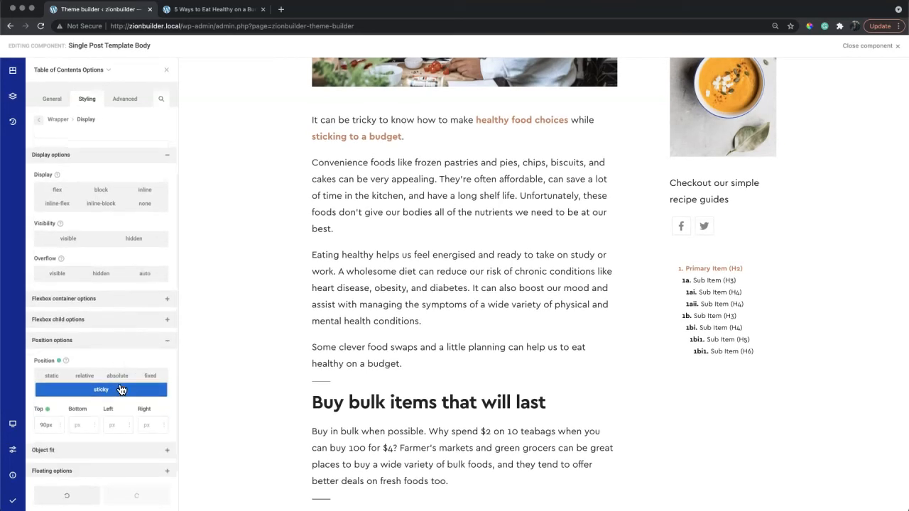
click(47, 404)
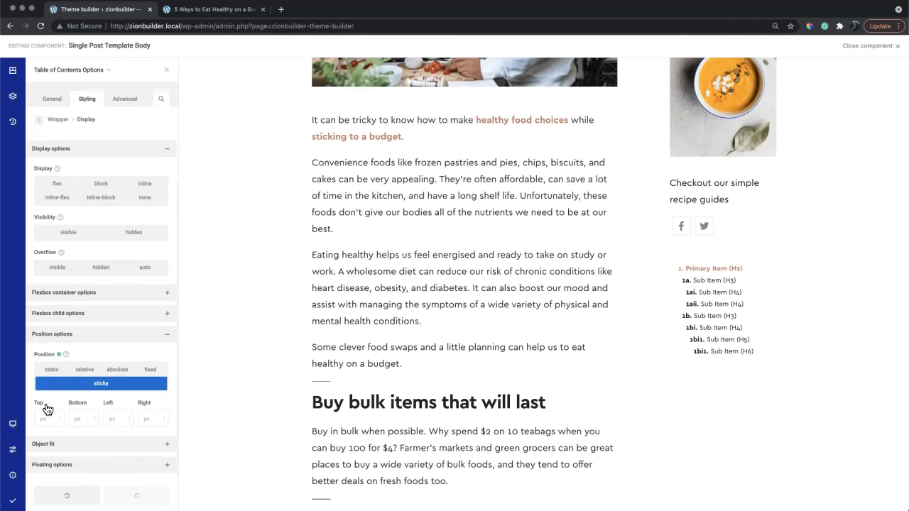
click(61, 355)
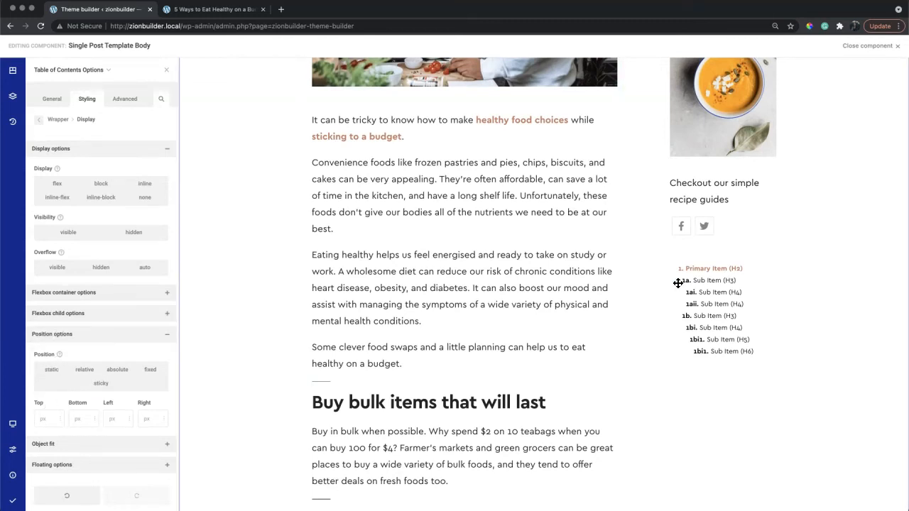
Move the table of contents into the main column between the featured image and article text, and add space above it
drag(747, 284, 502, 109)
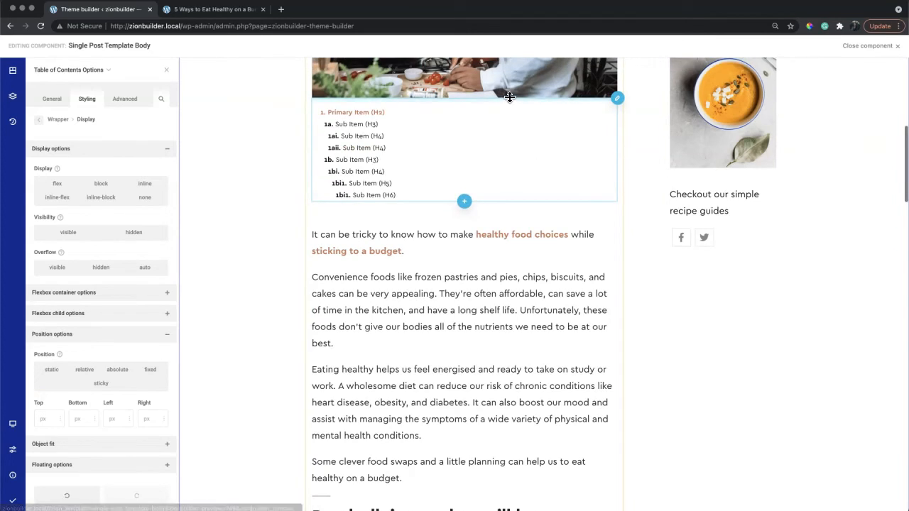
drag(507, 97, 511, 118)
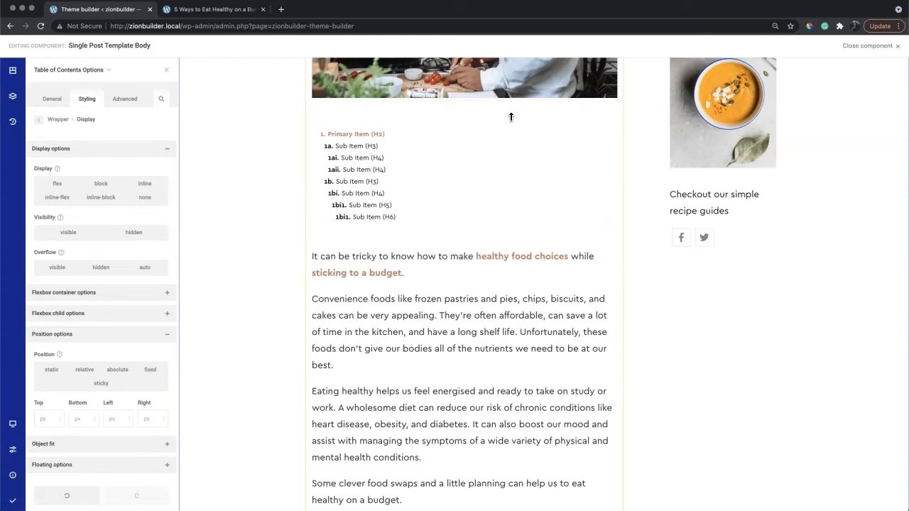
Turn on the header display for the table of contents and set its icon size to 18px
click(504, 147)
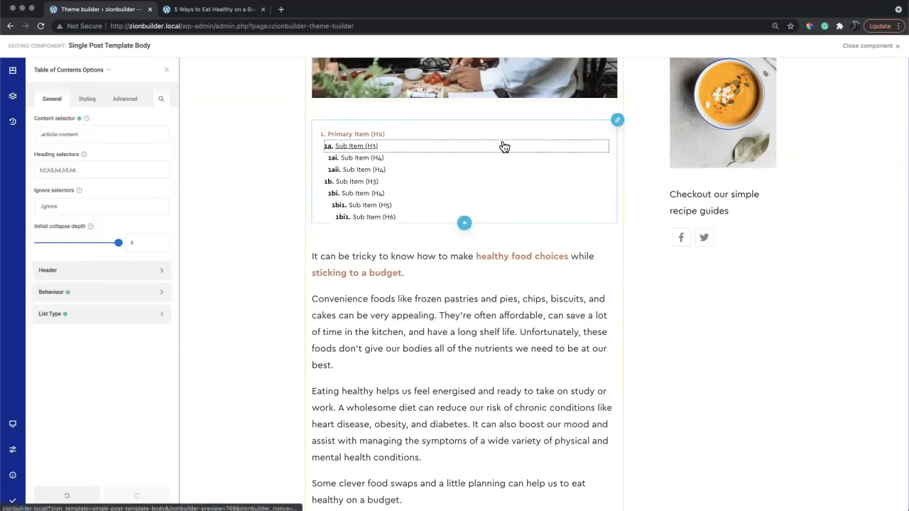
click(131, 271)
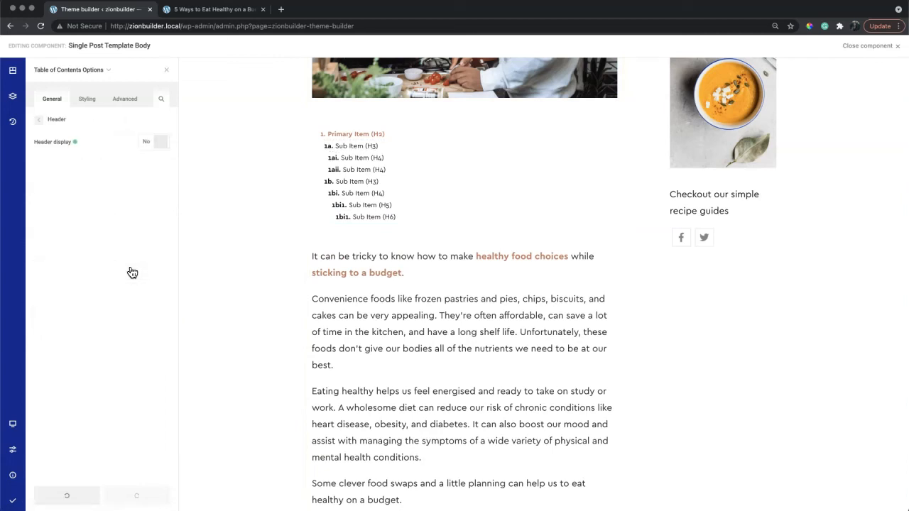
click(158, 148)
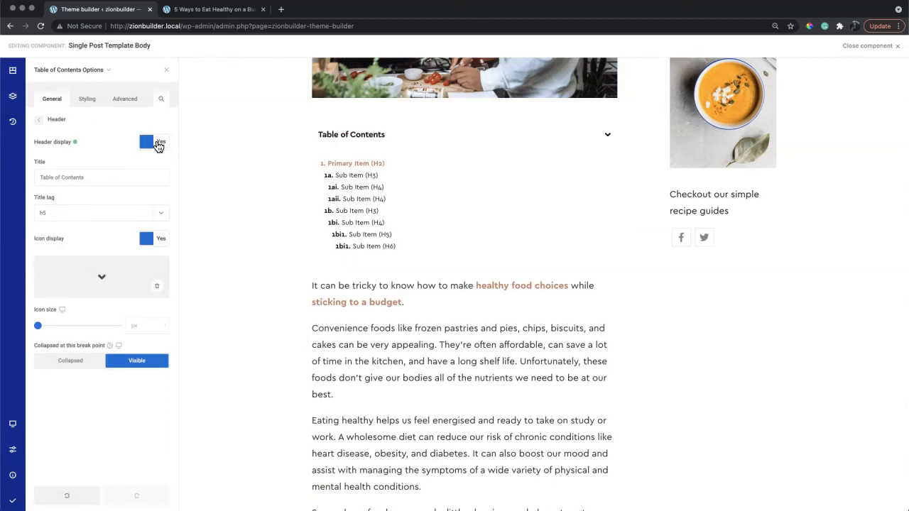
drag(39, 324, 45, 327)
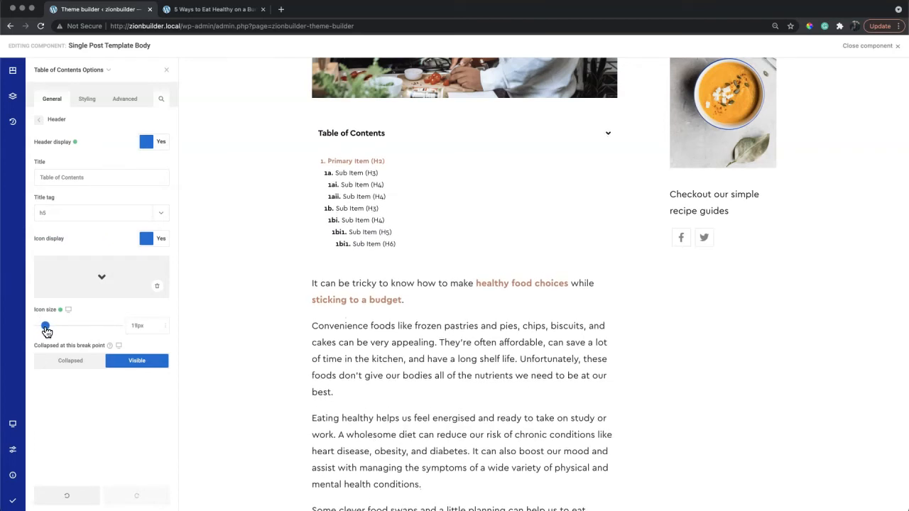
Give the table header a 1px solid border on all sides
click(39, 120)
click(87, 100)
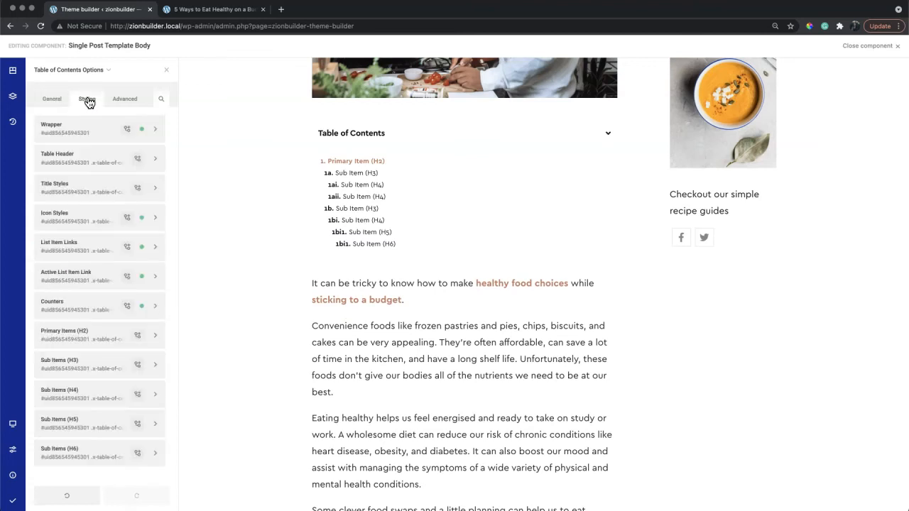
click(86, 158)
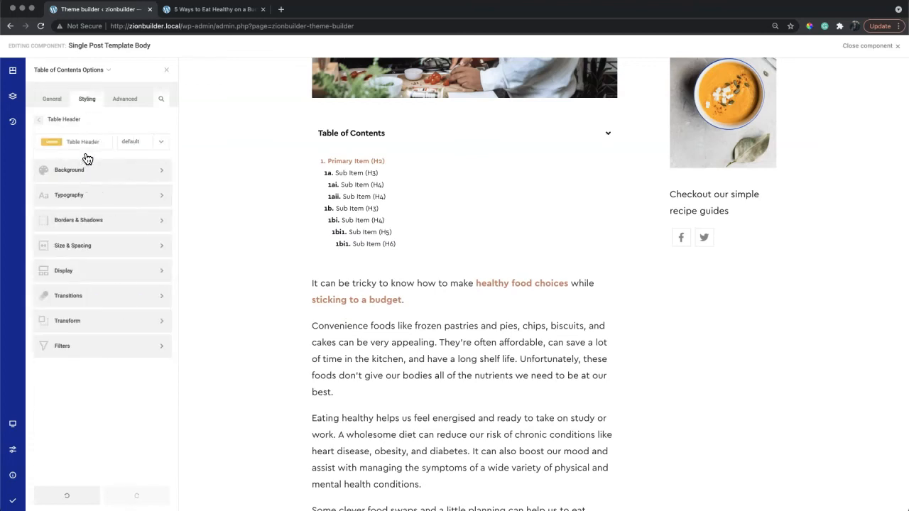
click(103, 219)
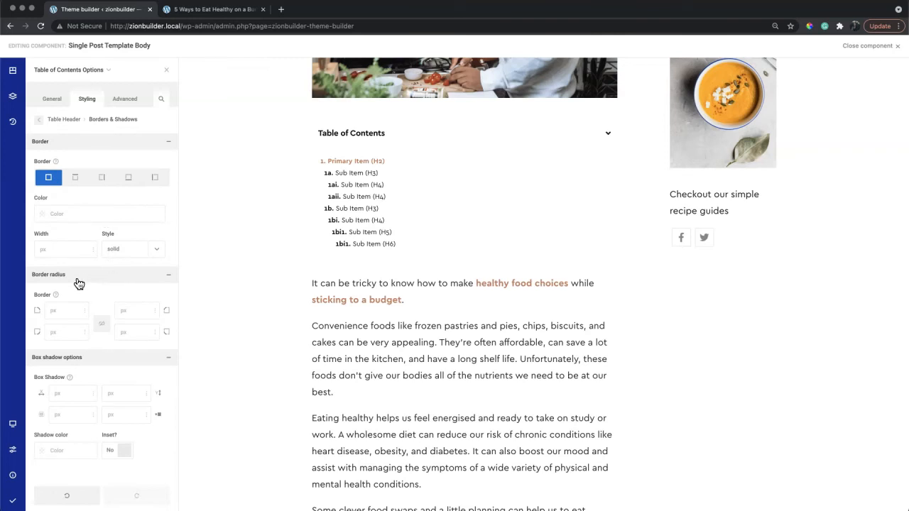
click(73, 252)
text(1)
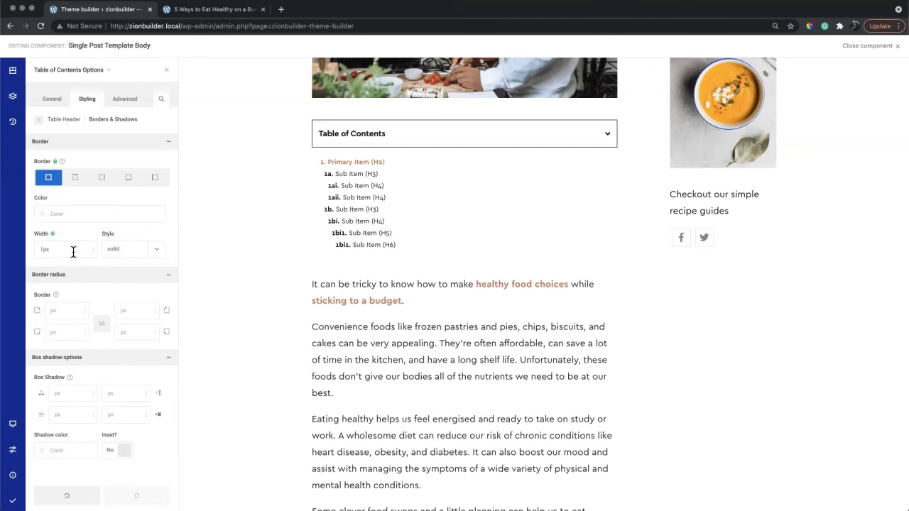
Discard the table header's all-sides border and give it a 1px bottom border
click(48, 216)
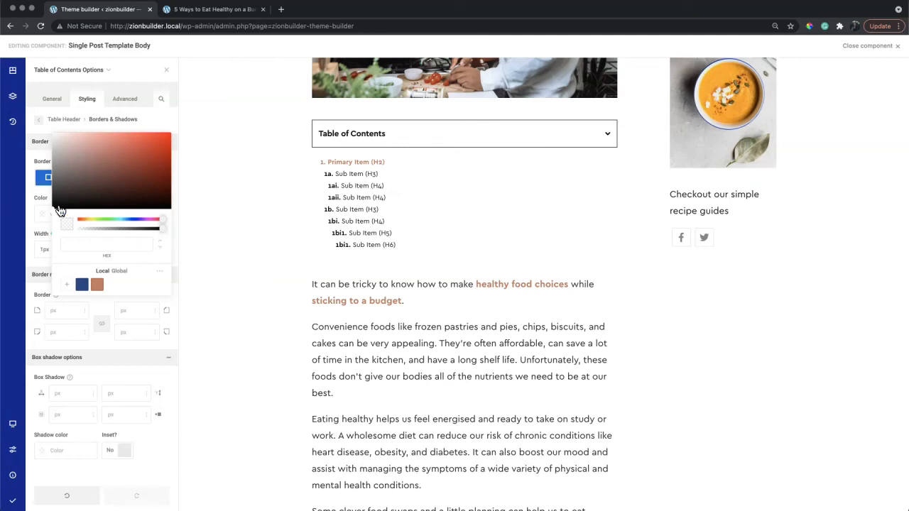
click(41, 197)
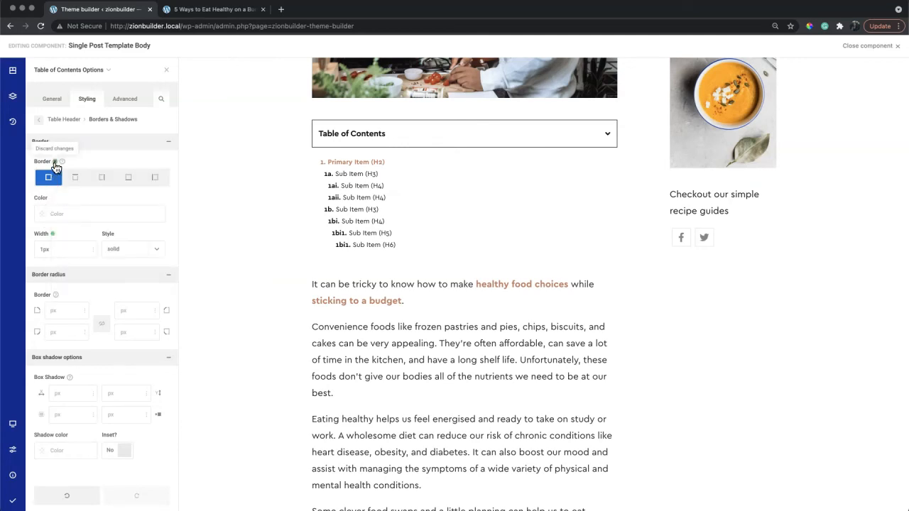
click(55, 162)
click(122, 178)
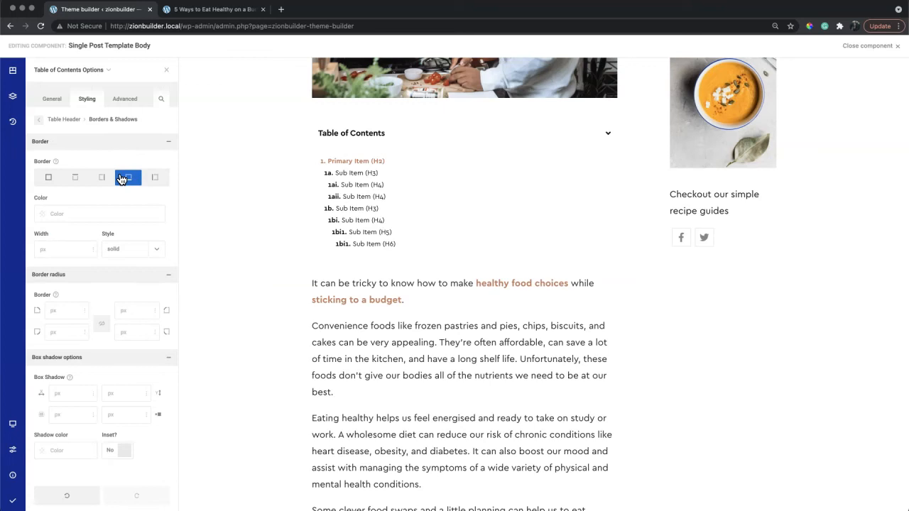
click(70, 248)
text(1)
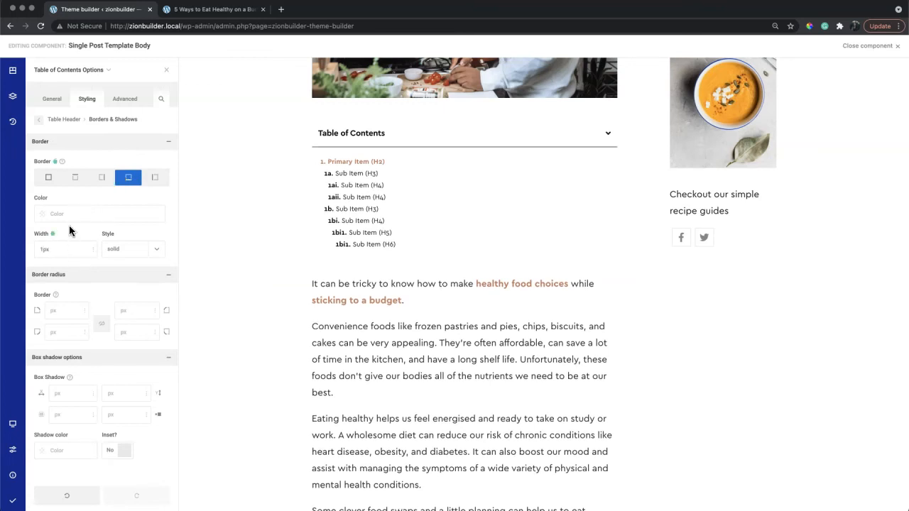
Set the table header's bottom border color to semi-transparent black (#00000033)
click(46, 215)
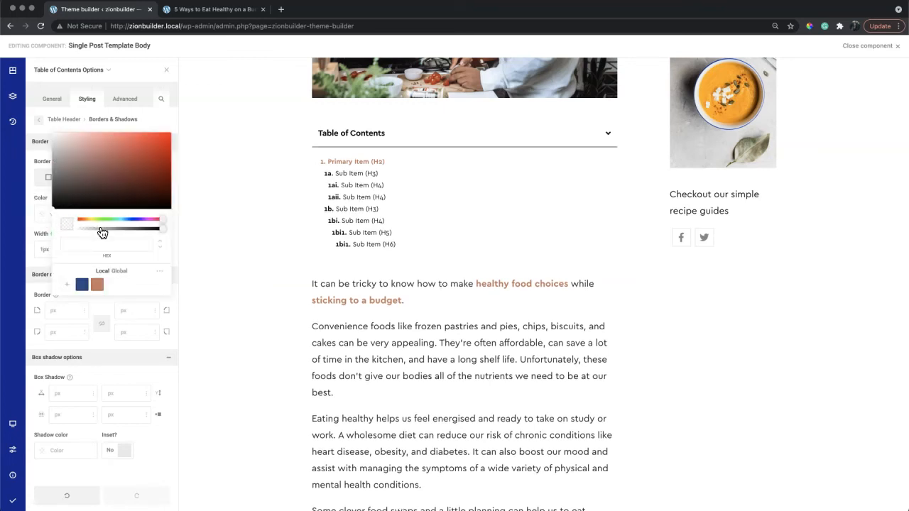
drag(102, 233, 96, 233)
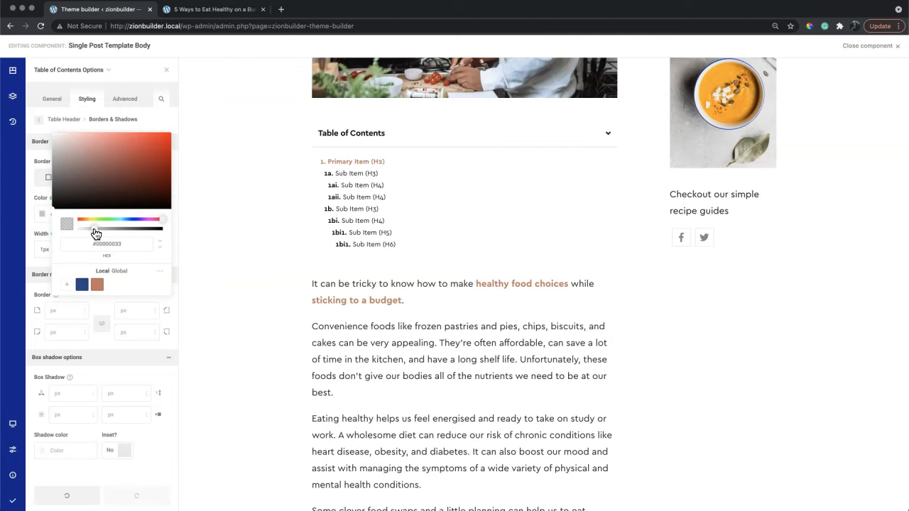
click(38, 120)
click(39, 119)
Give the table of contents' wrapper a 1px border on all sides in semi-transparent black (#00000024)
click(52, 126)
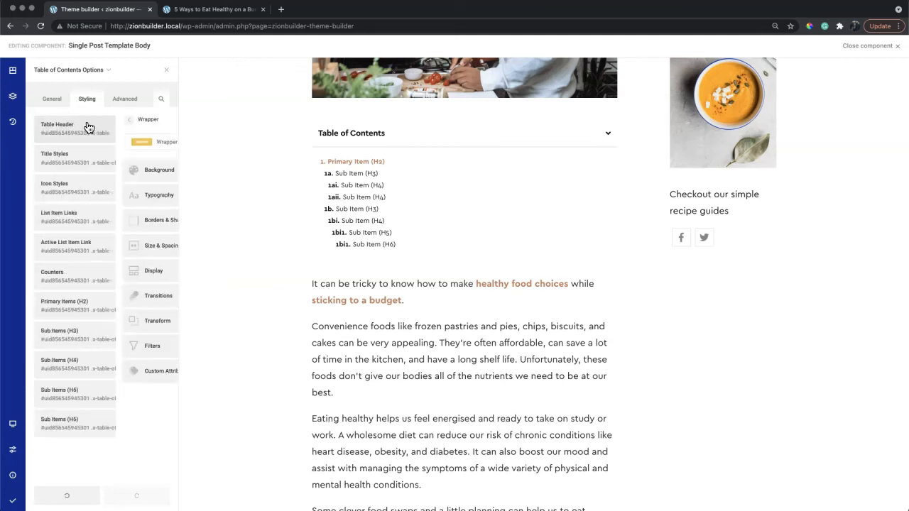
click(120, 225)
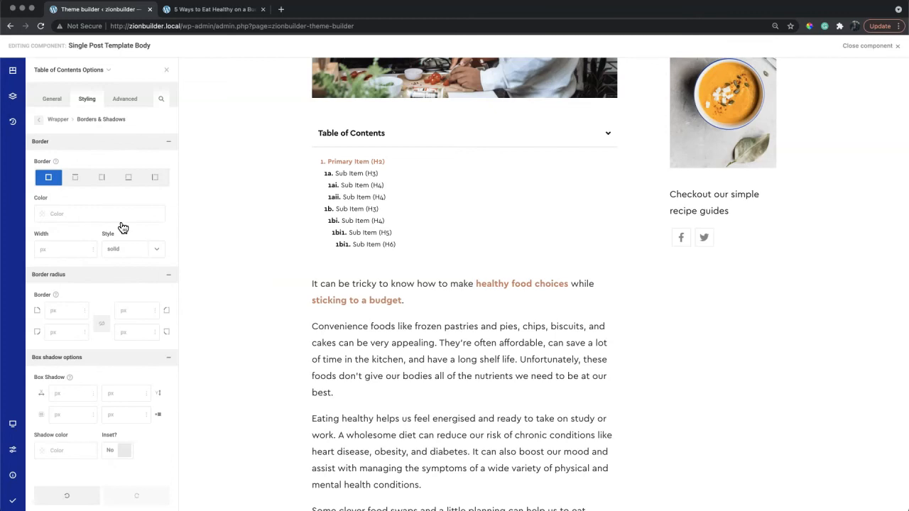
text(1)
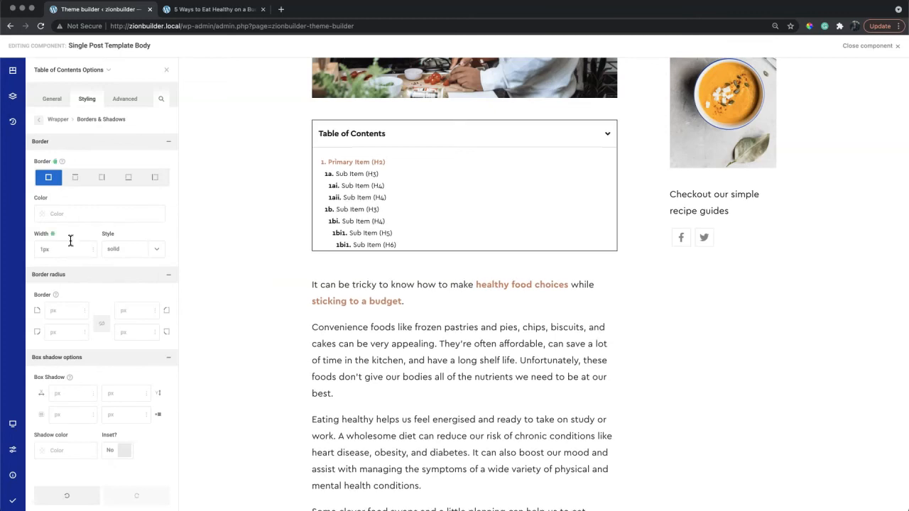
click(43, 213)
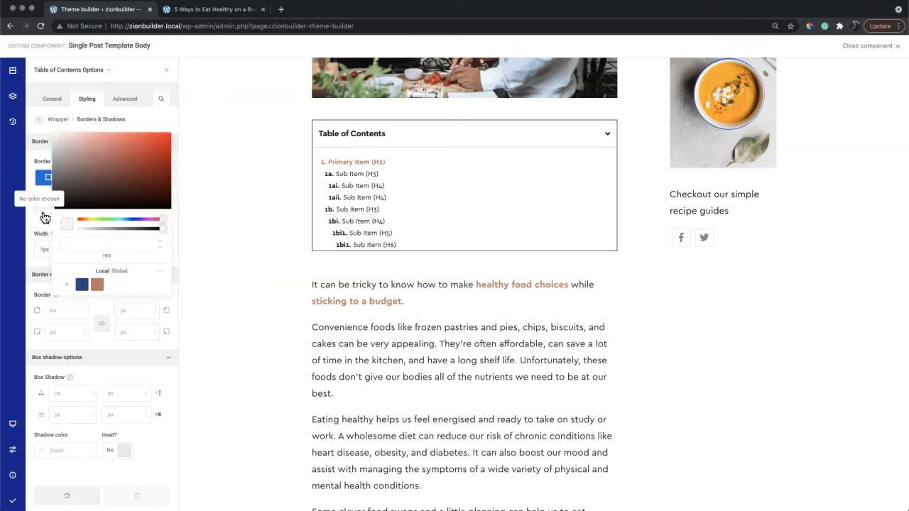
click(89, 228)
drag(89, 233, 92, 232)
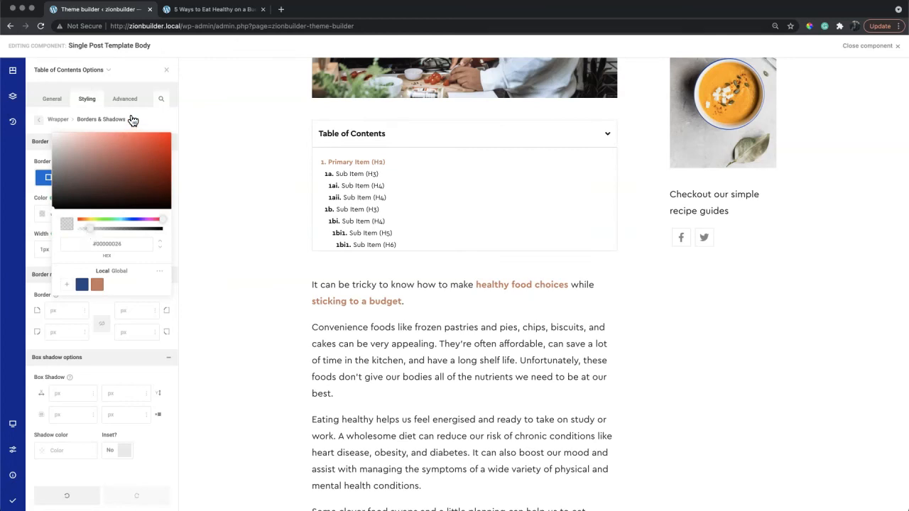
click(40, 122)
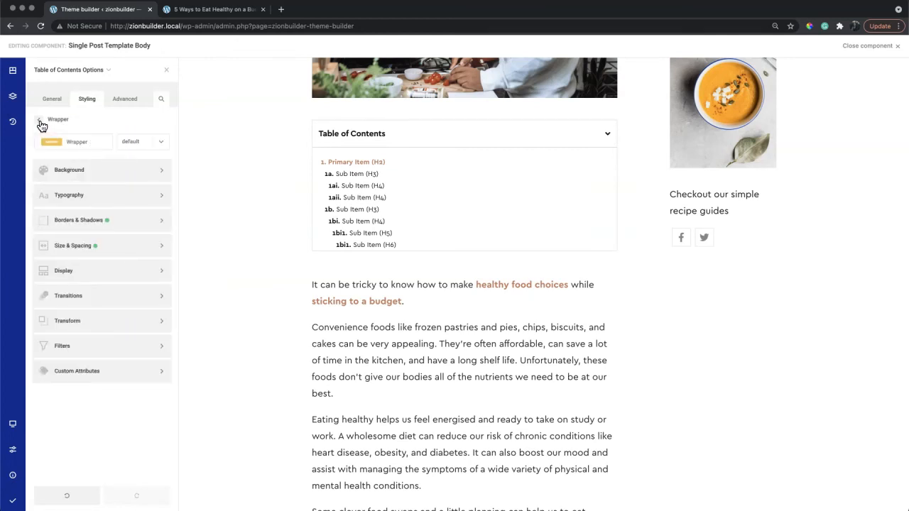
Save the template, reload the live blog post and try the table of contents' header toggle
click(18, 503)
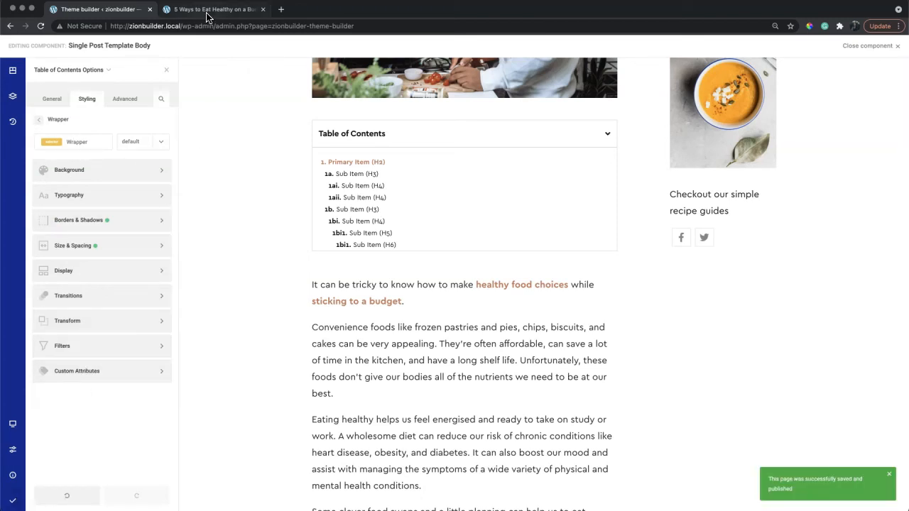
click(207, 10)
key(super+r)
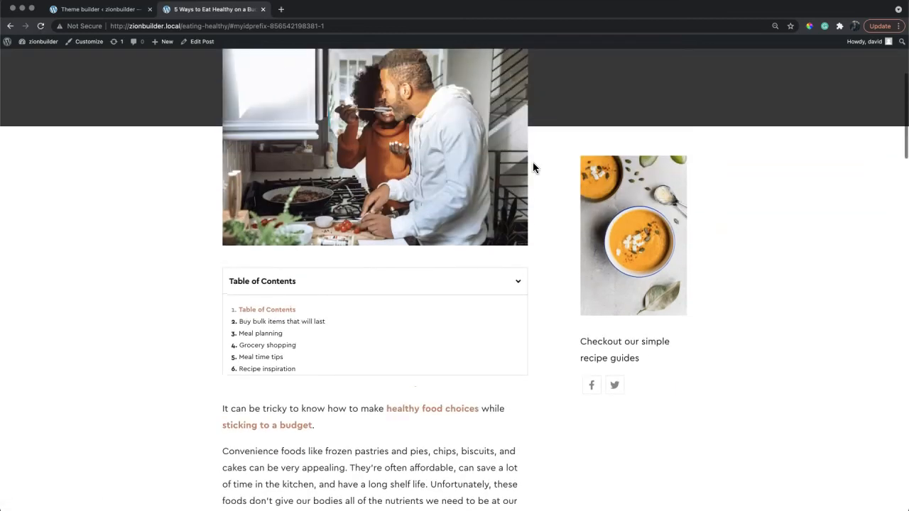
scroll(533, 167, up, 3)
scroll(533, 167, down, 4)
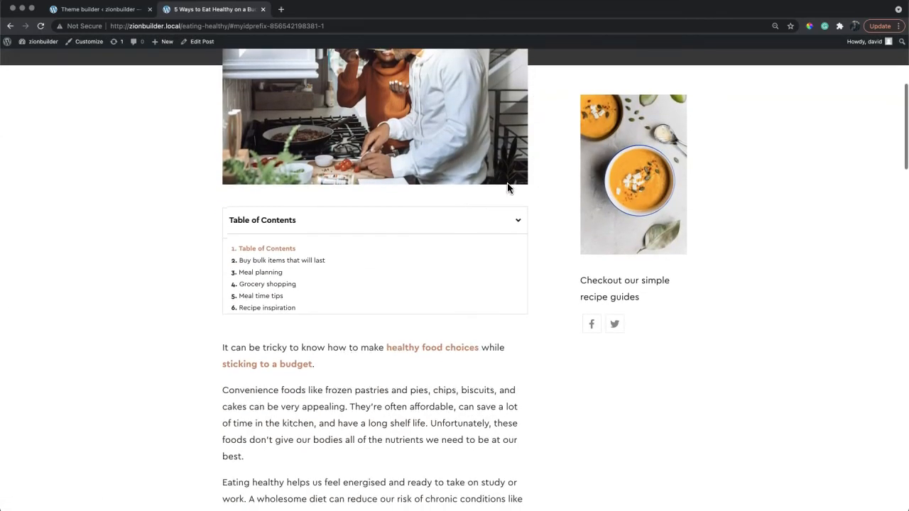
click(477, 219)
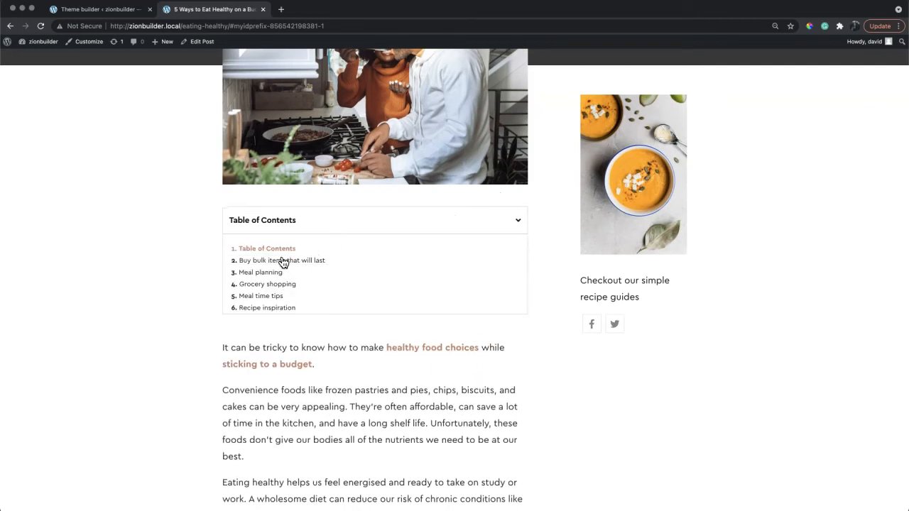
Return to the theme builder, set the table's initial collapse depth to 1, and save and review it on the live post
click(119, 16)
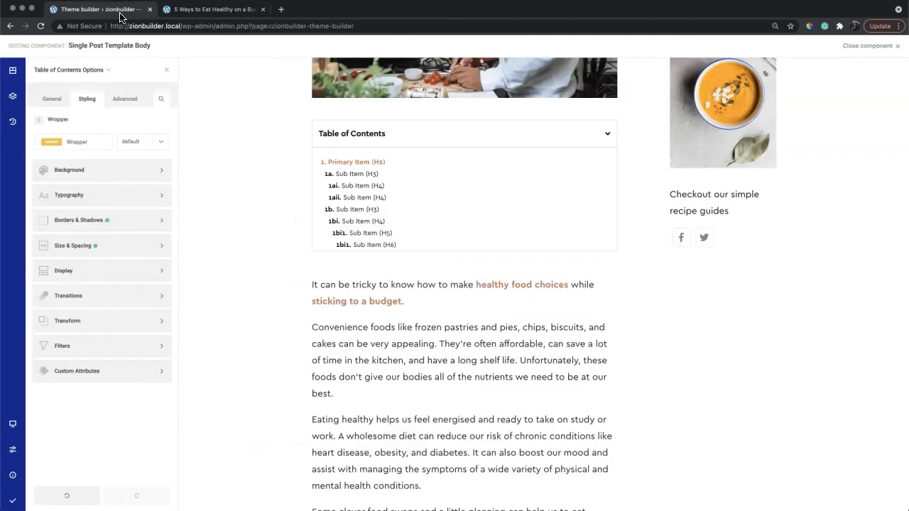
click(39, 106)
drag(117, 243, 41, 243)
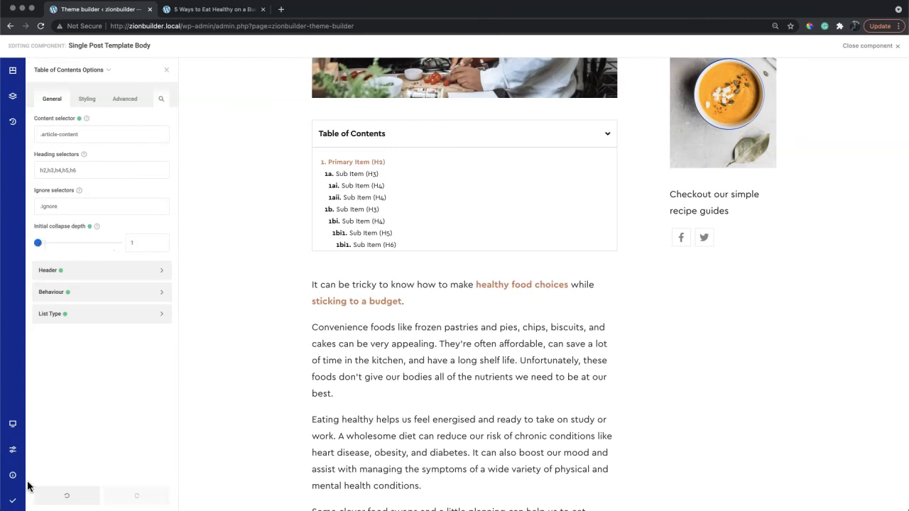
click(12, 500)
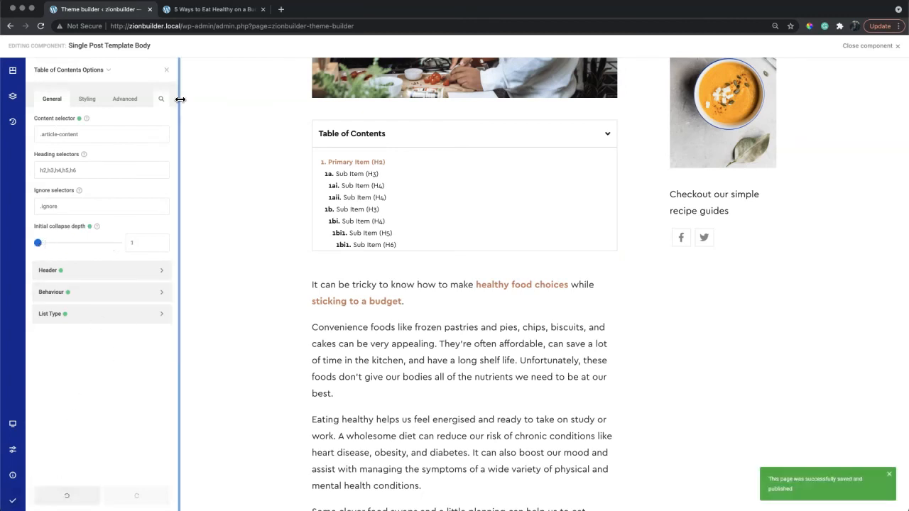
click(202, 12)
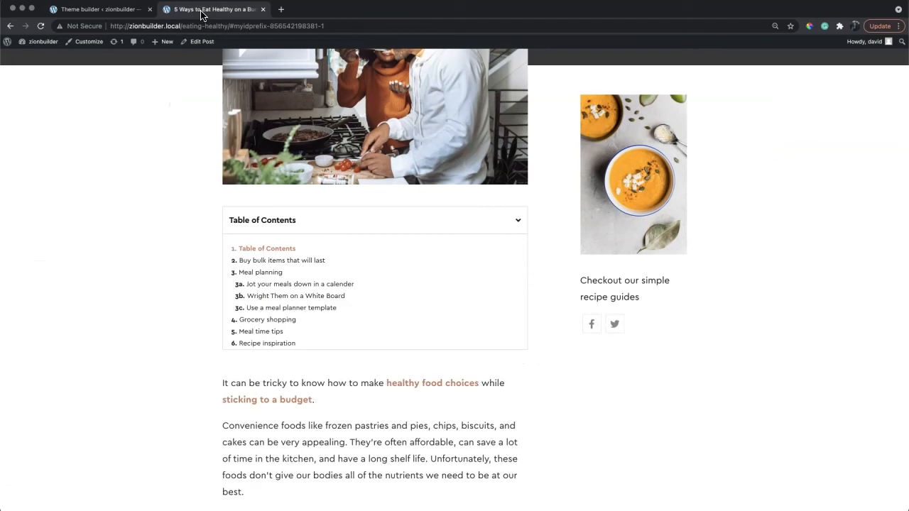
drag(905, 189, 829, 215)
Back in the theme builder, switch the table header's desktop state between collapsed and visible, ending on visible
click(105, 9)
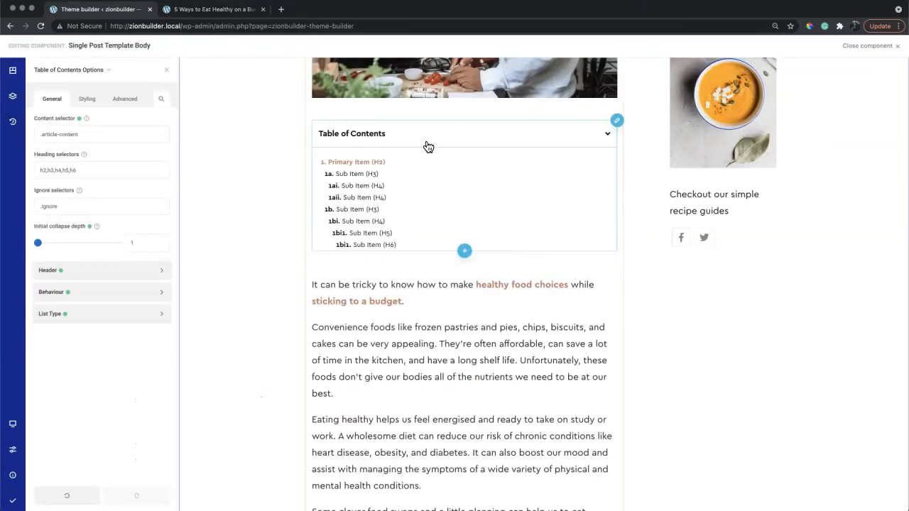
click(136, 272)
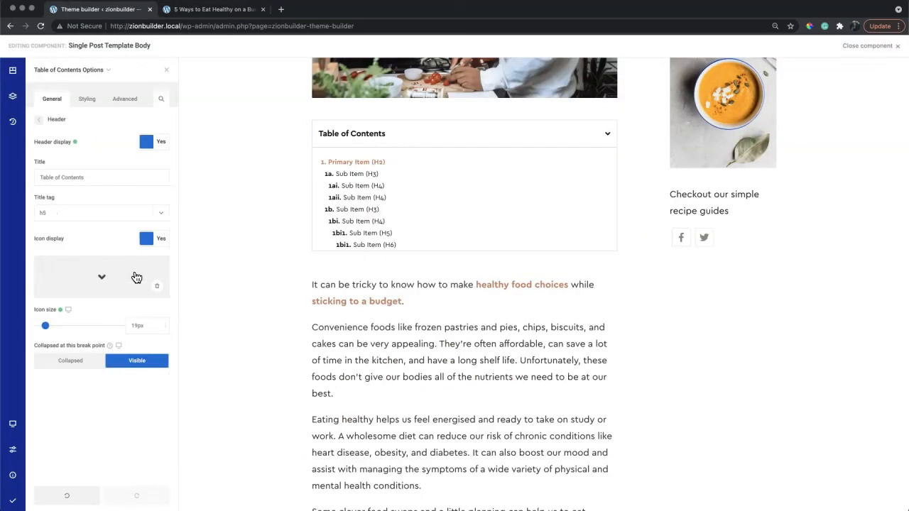
click(84, 362)
click(149, 366)
click(78, 369)
click(125, 369)
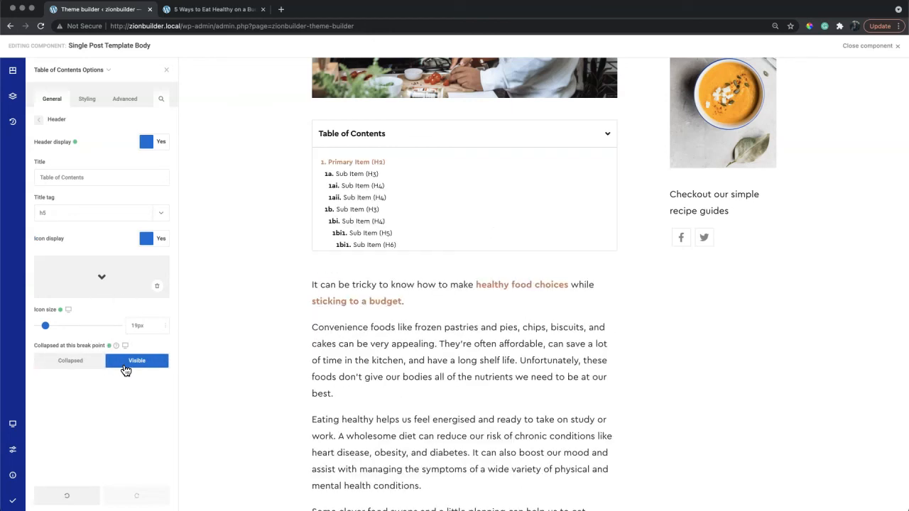
Set the table of contents to collapsed at the mobile breakpoint and return to the desktop view
mouse_move(124, 346)
click(124, 330)
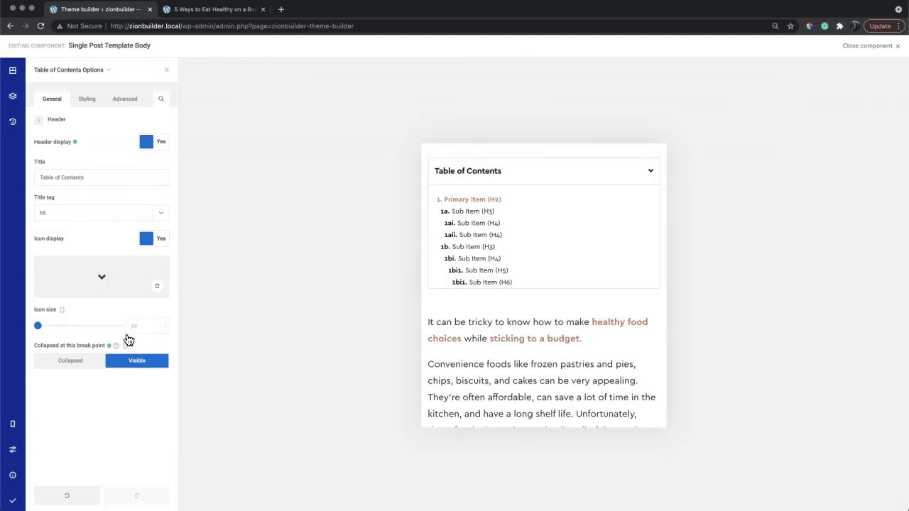
click(87, 360)
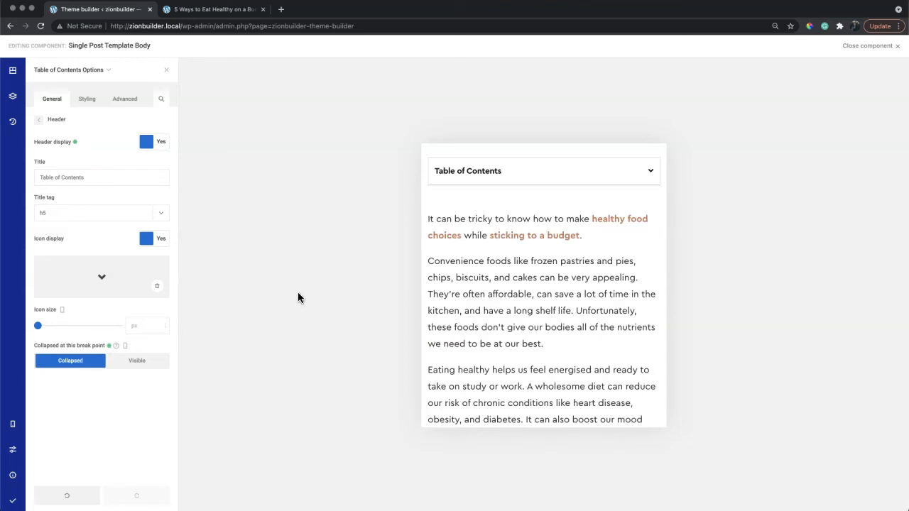
scroll(533, 243, up, 3)
scroll(587, 225, down, 1)
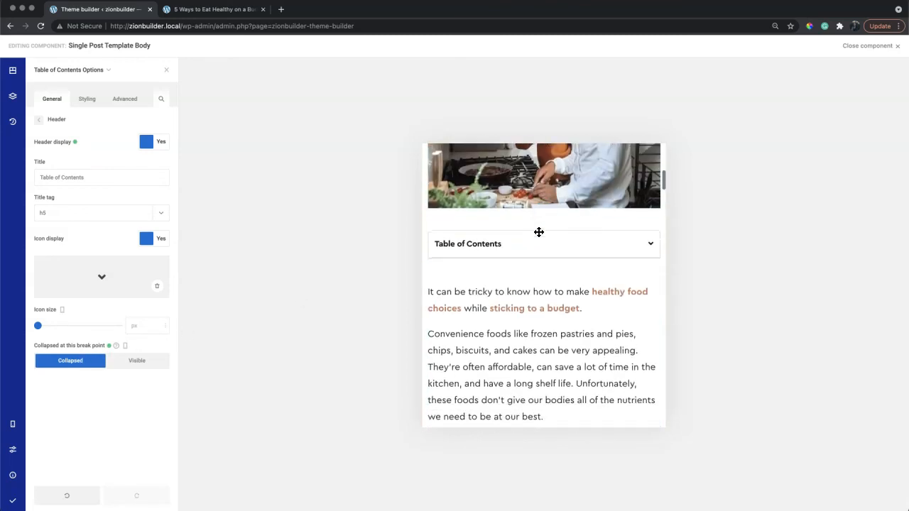
click(125, 345)
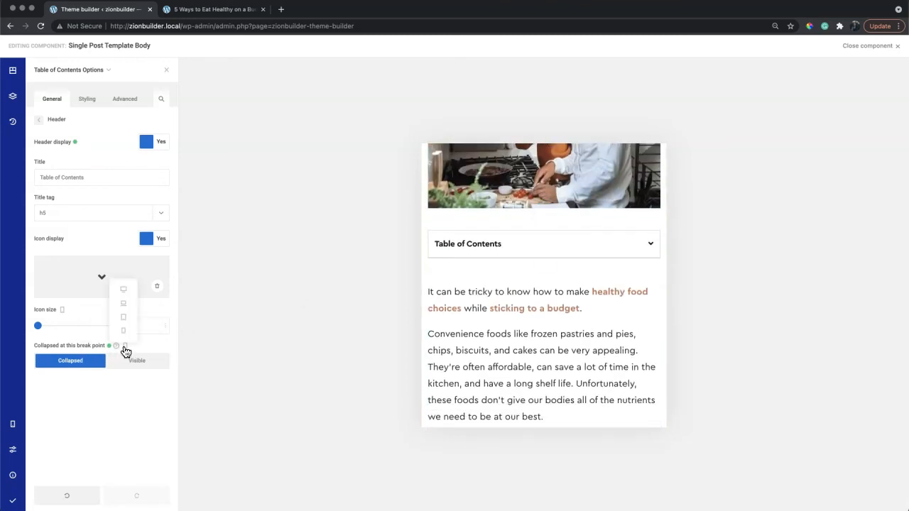
click(124, 292)
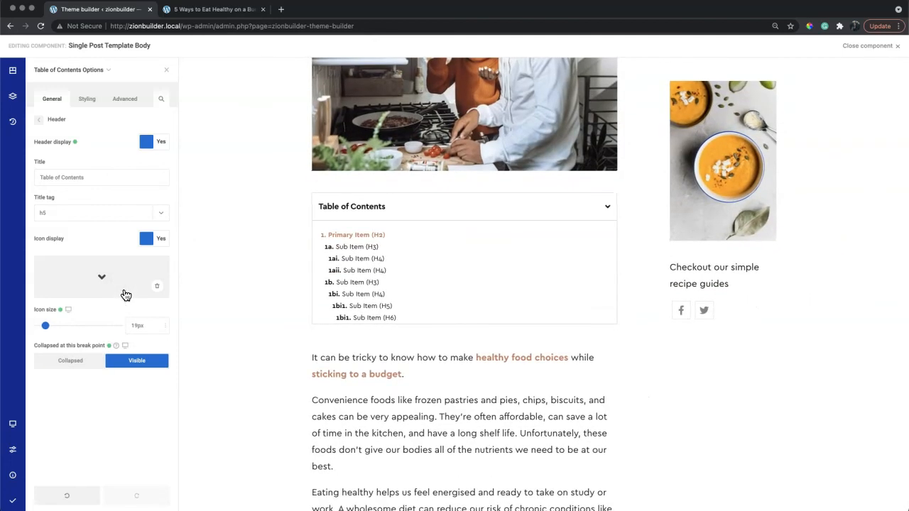
Save the template and test the live post's table by jumping to "Jot your meals down in a calender"
click(166, 69)
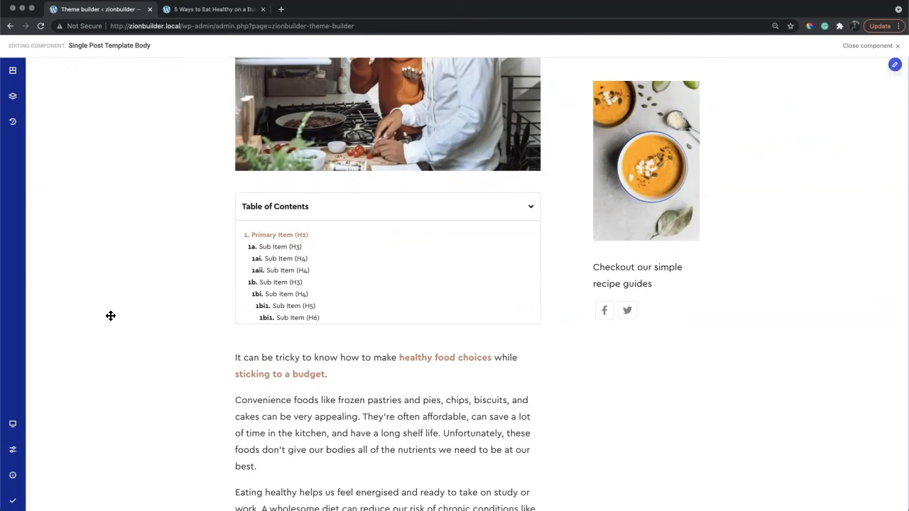
click(12, 501)
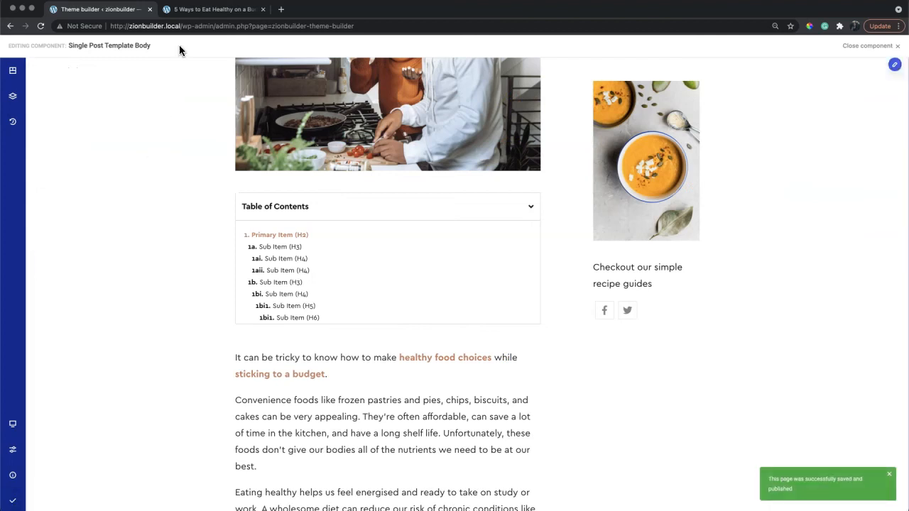
click(199, 9)
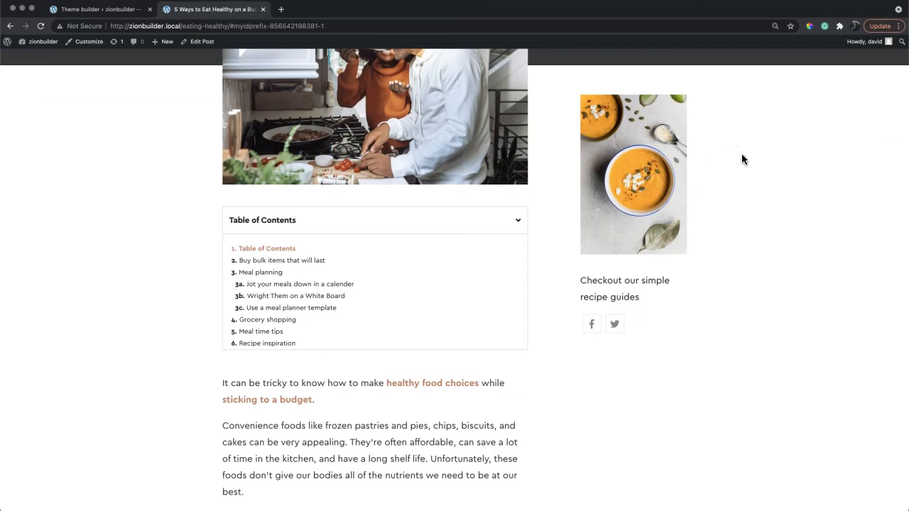
scroll(742, 155, down, 1)
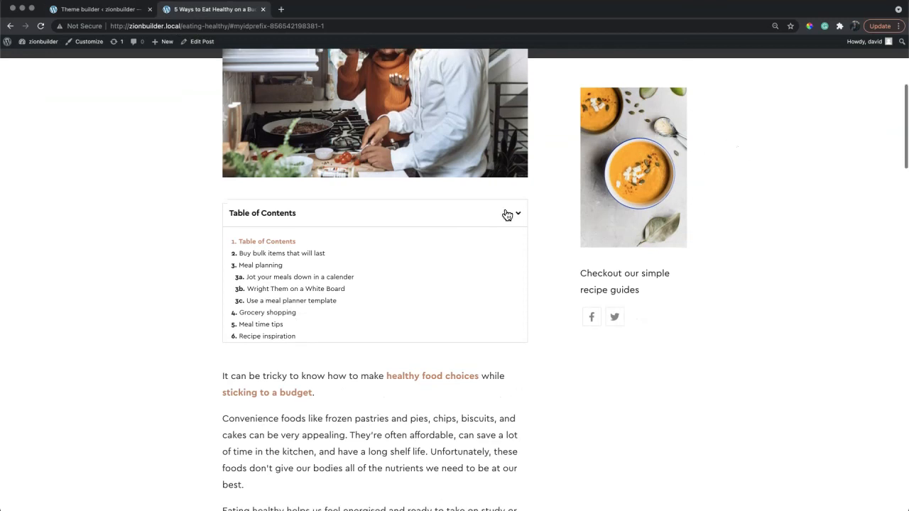
click(313, 278)
scroll(312, 282, up, 5)
scroll(312, 282, up, 10)
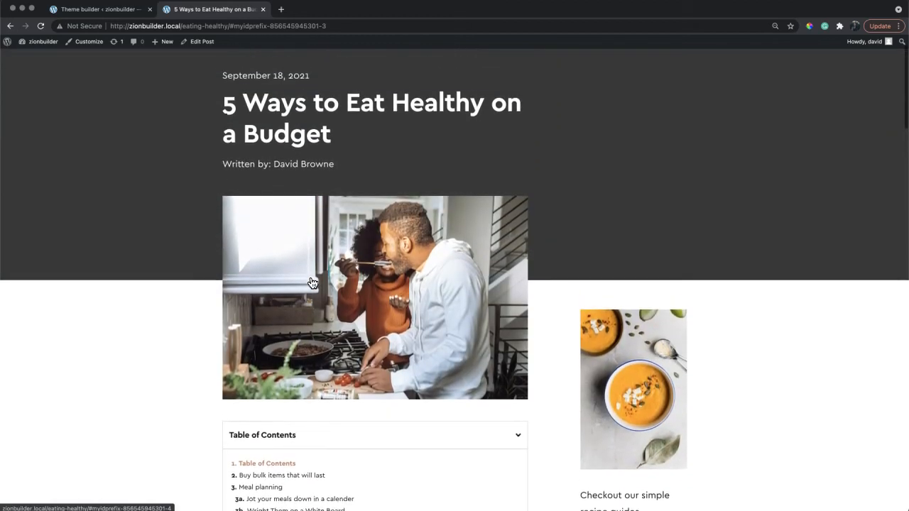